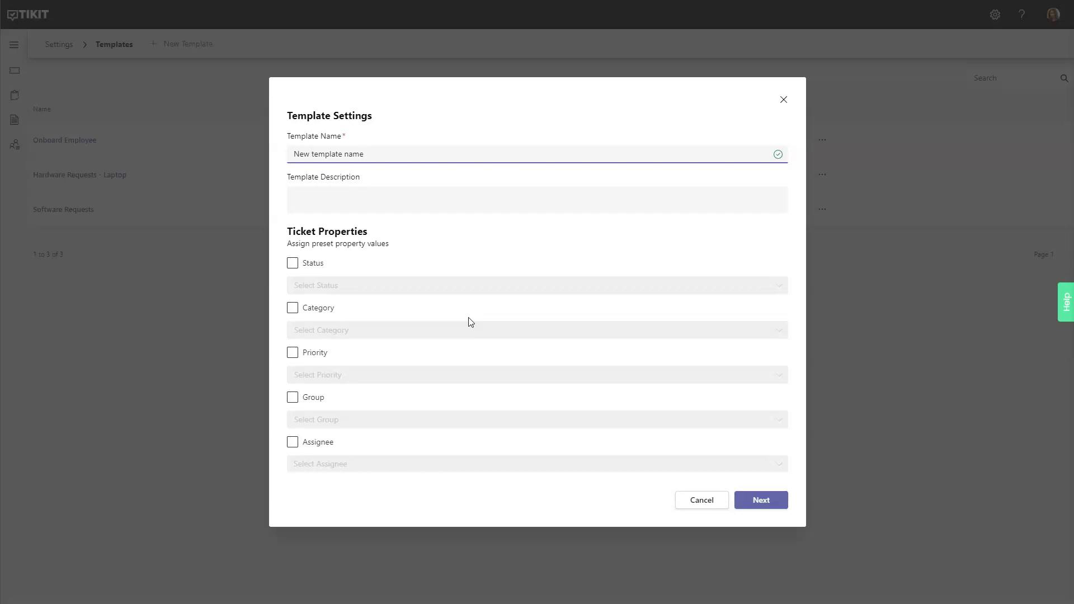
Preset the template's ticket status to Pending and its category to Networking
{"action": "left_click", "coordinate": [297, 267]}
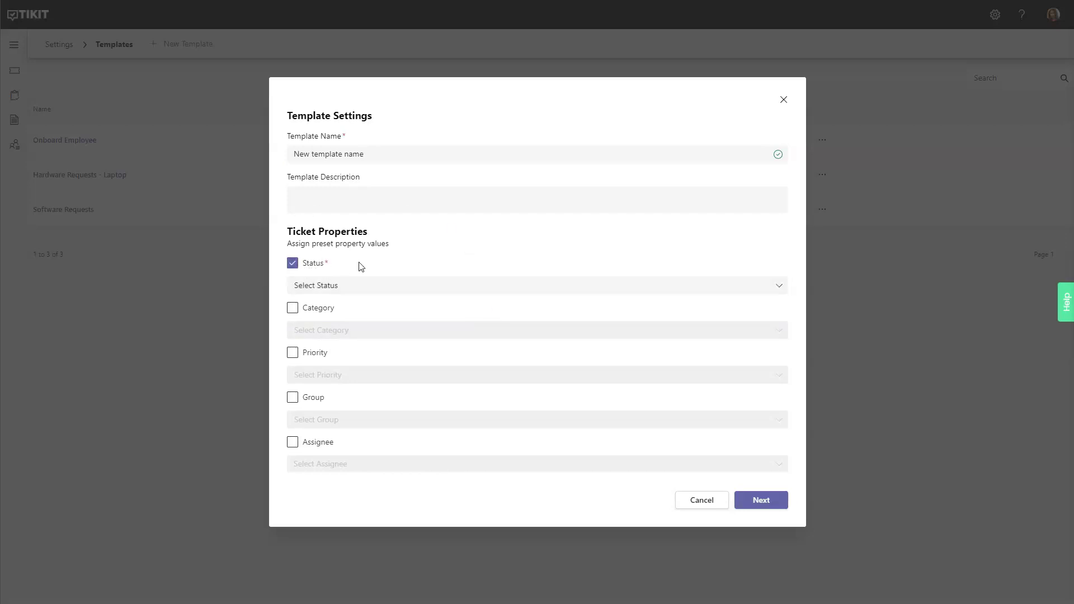
{"action": "left_click", "coordinate": [371, 285]}
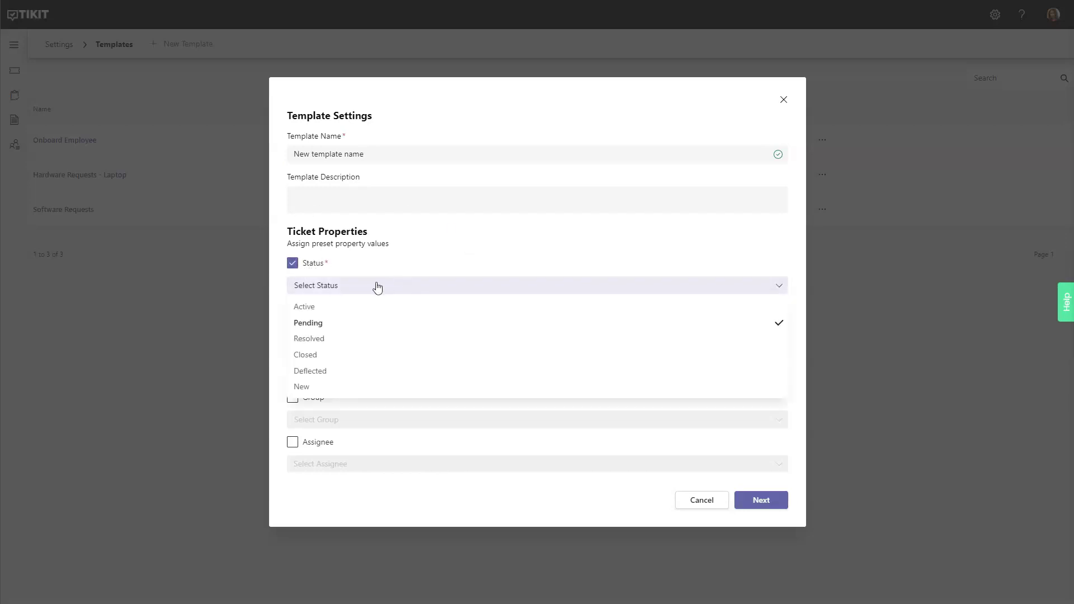
{"action": "left_click", "coordinate": [345, 325]}
{"action": "left_click", "coordinate": [296, 309]}
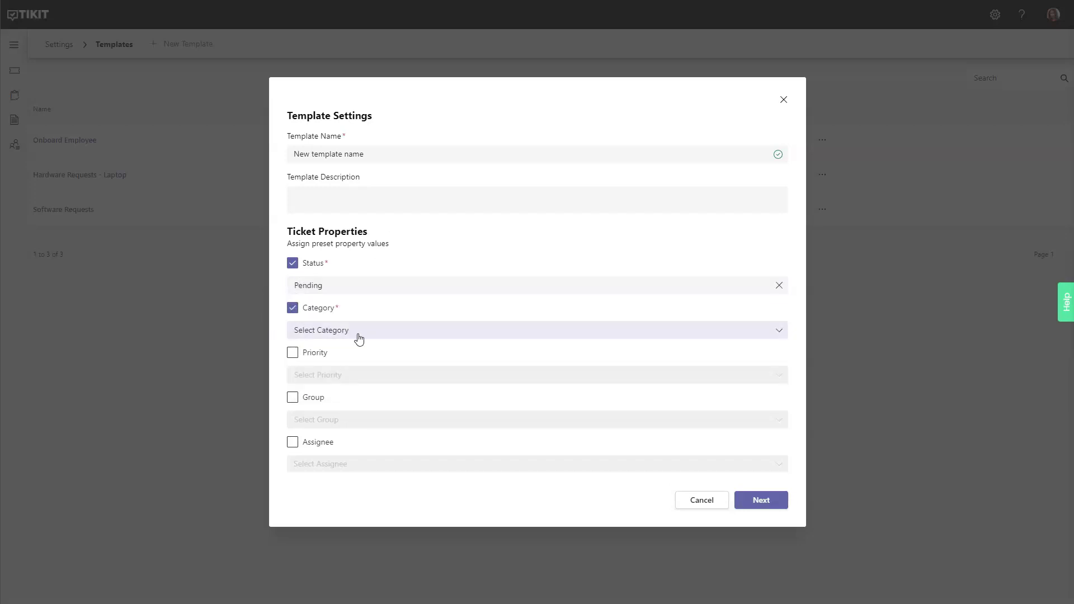
{"action": "left_click", "coordinate": [364, 334]}
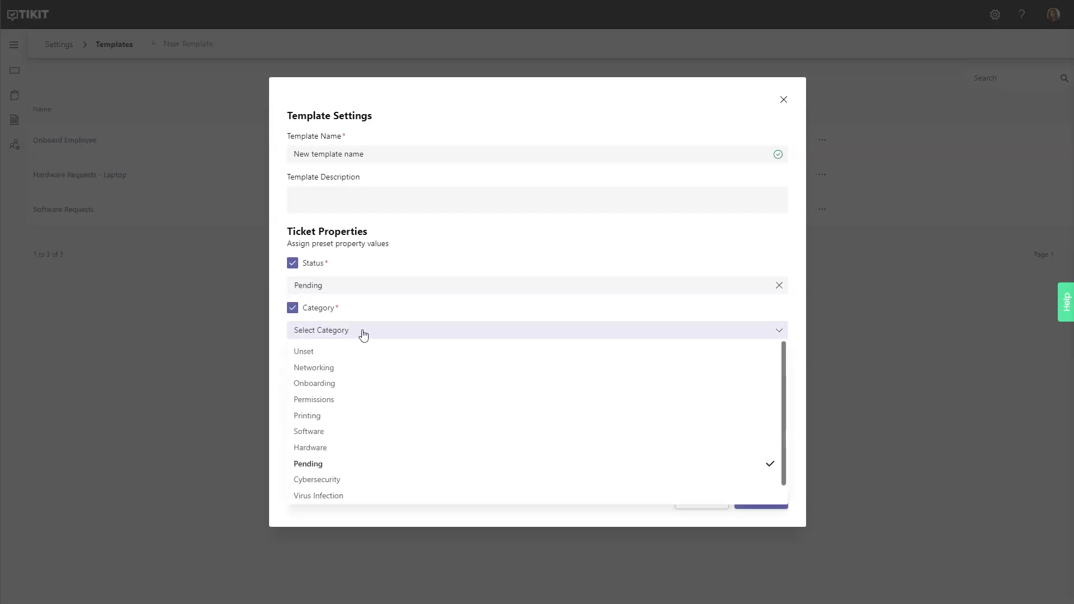
{"action": "left_click", "coordinate": [360, 368]}
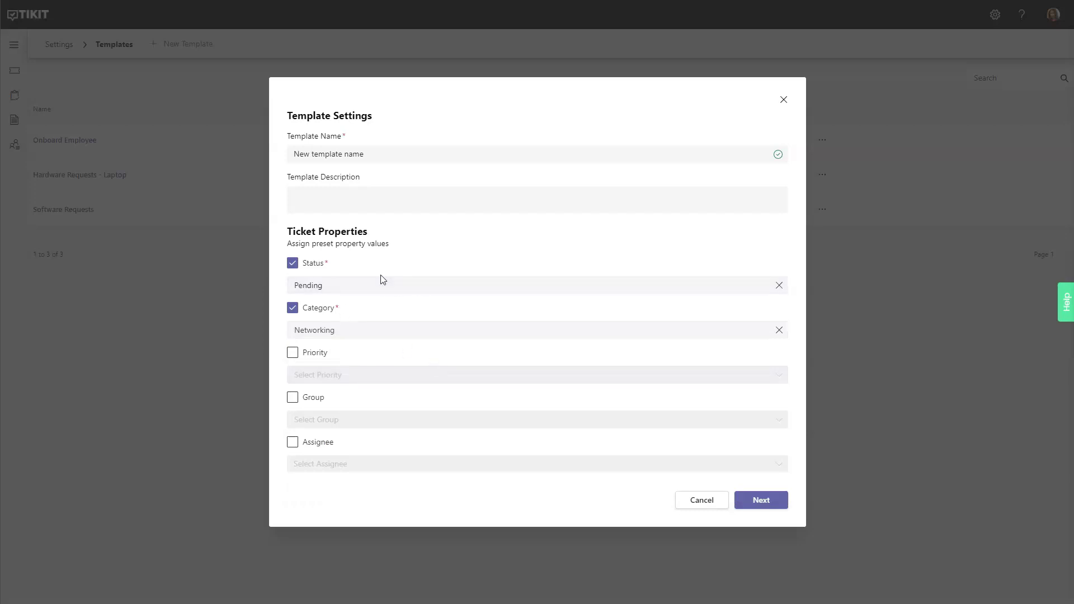
{"action": "left_click", "coordinate": [292, 354]}
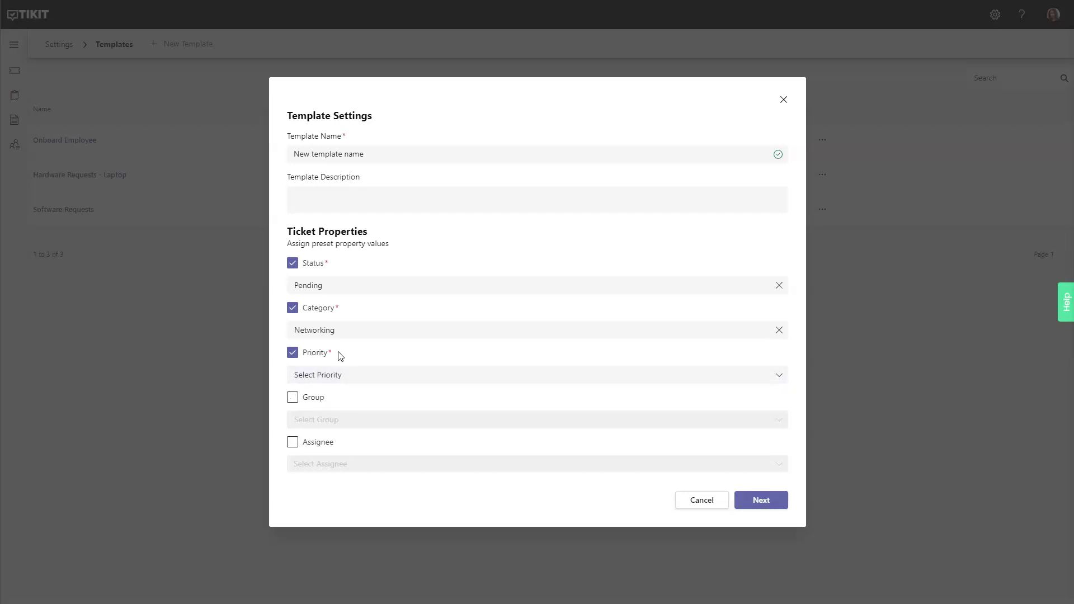
{"action": "left_click", "coordinate": [759, 502]}
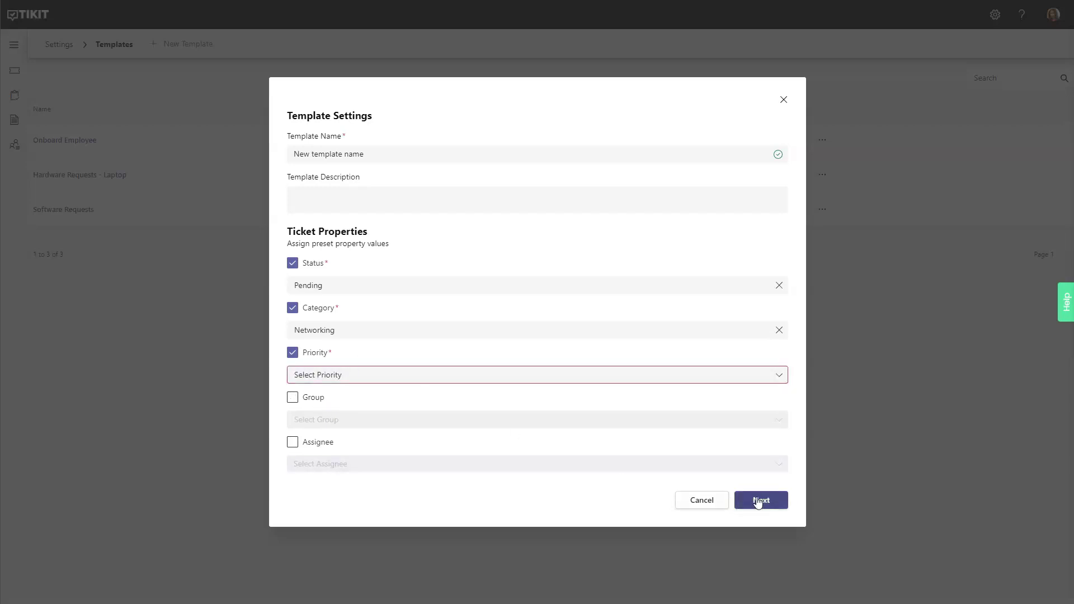
{"action": "left_click", "coordinate": [363, 384]}
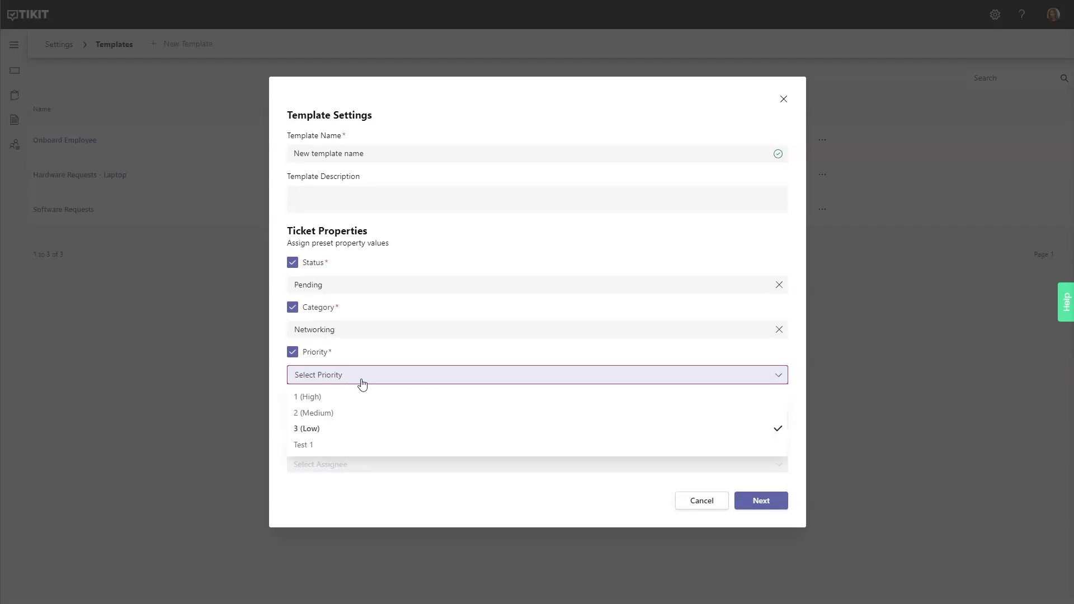
{"action": "left_click", "coordinate": [439, 384]}
{"action": "left_click", "coordinate": [293, 352]}
Preset the ticket group to Software Requests and continue to the custom form setup
{"action": "left_click", "coordinate": [293, 397]}
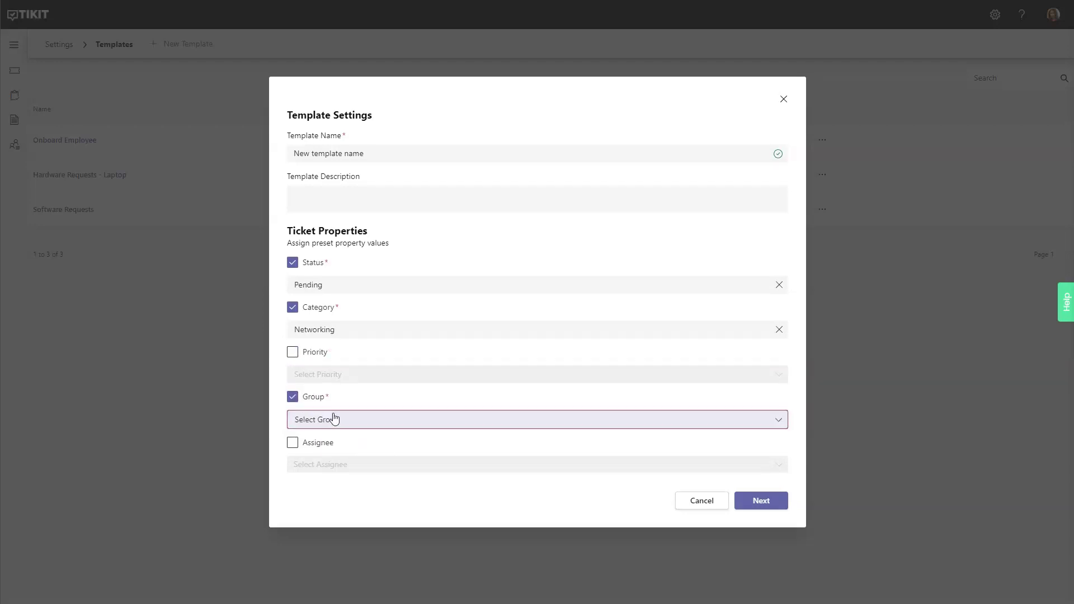
{"action": "left_click", "coordinate": [360, 422]}
{"action": "left_click", "coordinate": [324, 441]}
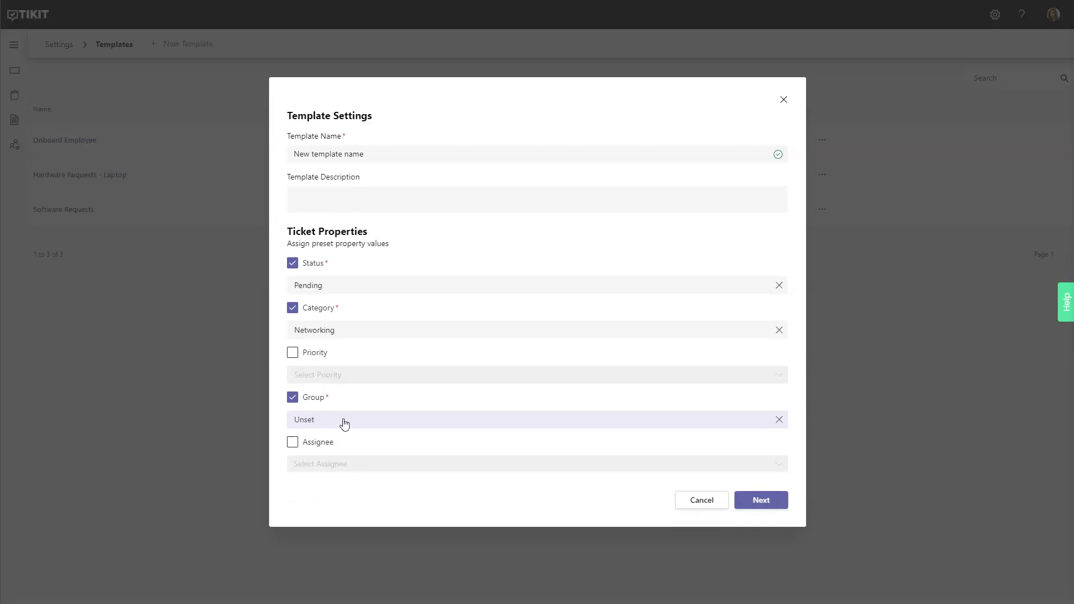
{"action": "left_click", "coordinate": [344, 424]}
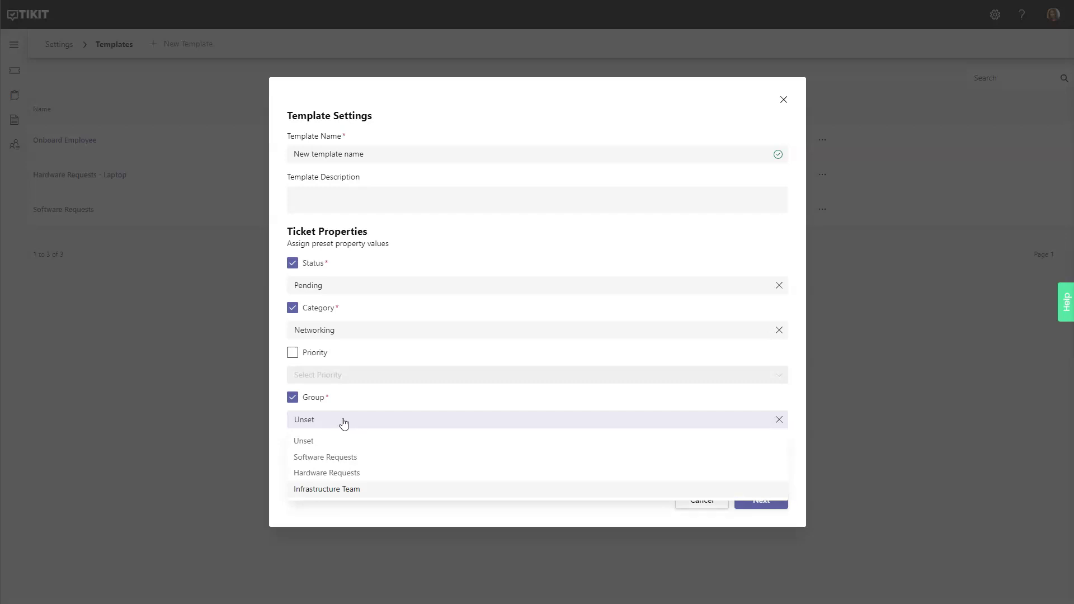
{"action": "left_click", "coordinate": [358, 459]}
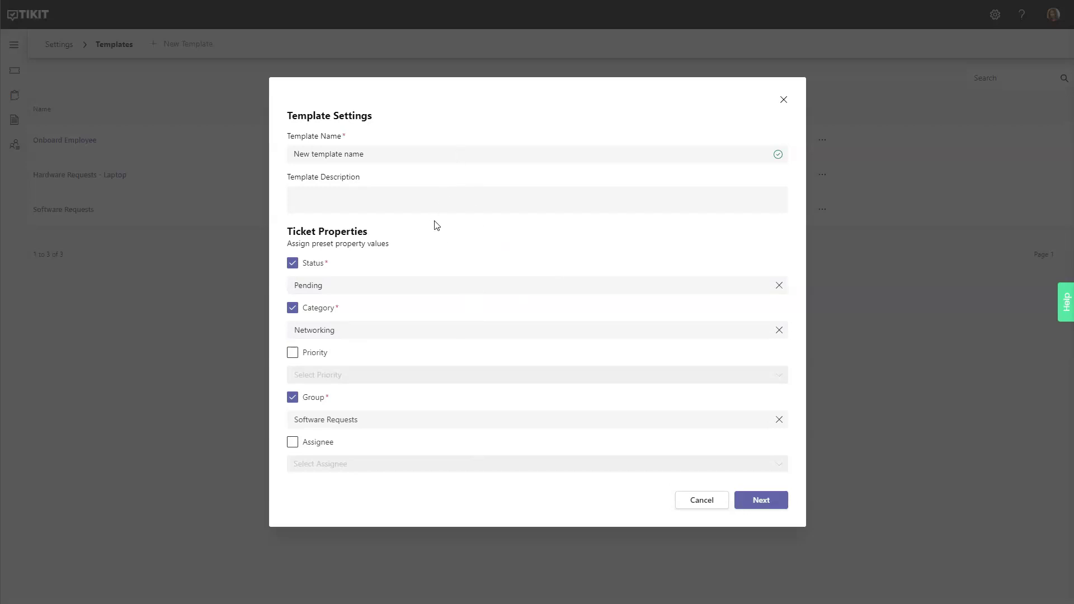
{"action": "left_click", "coordinate": [771, 500]}
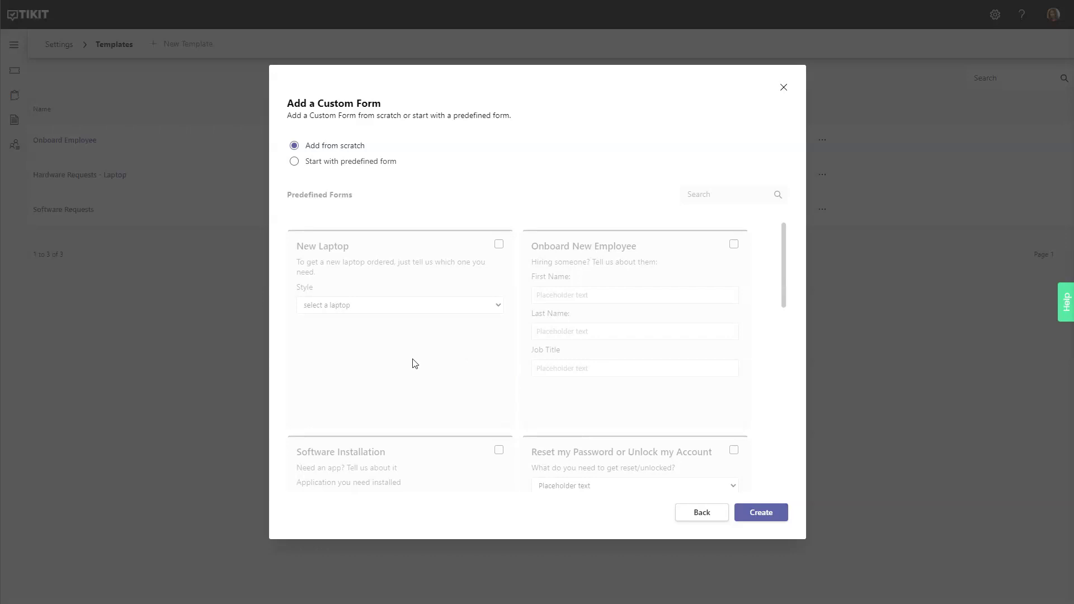
Create the template with the predefined Software Installation form as its custom form
{"action": "left_click", "coordinate": [297, 161]}
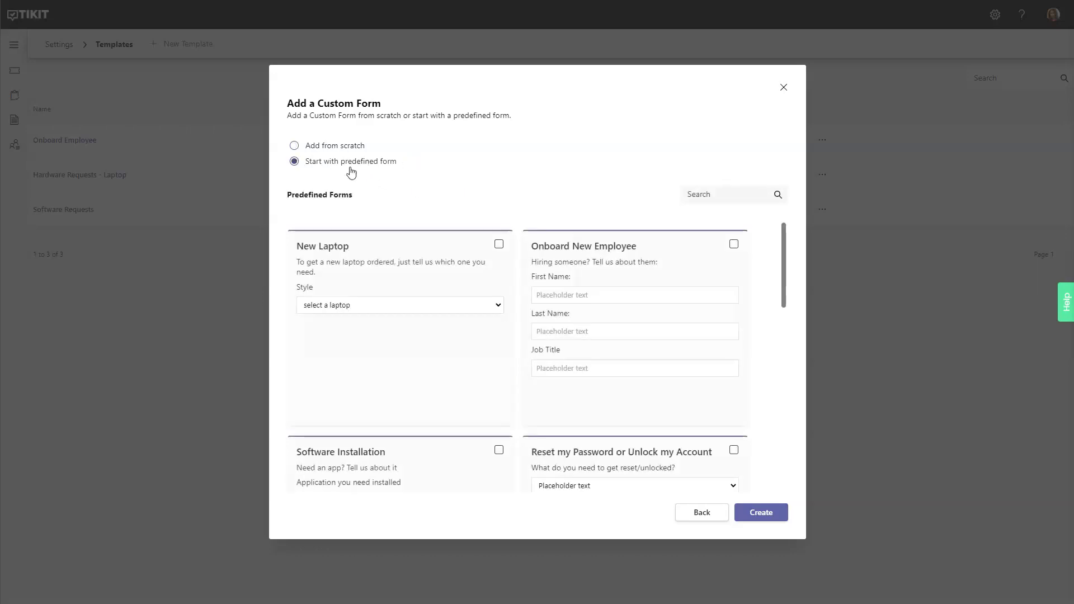
{"action": "scroll", "coordinate": [563, 353], "scroll_direction": "down", "scroll_amount": 6}
{"action": "scroll", "coordinate": [563, 353], "scroll_direction": "down", "scroll_amount": 4}
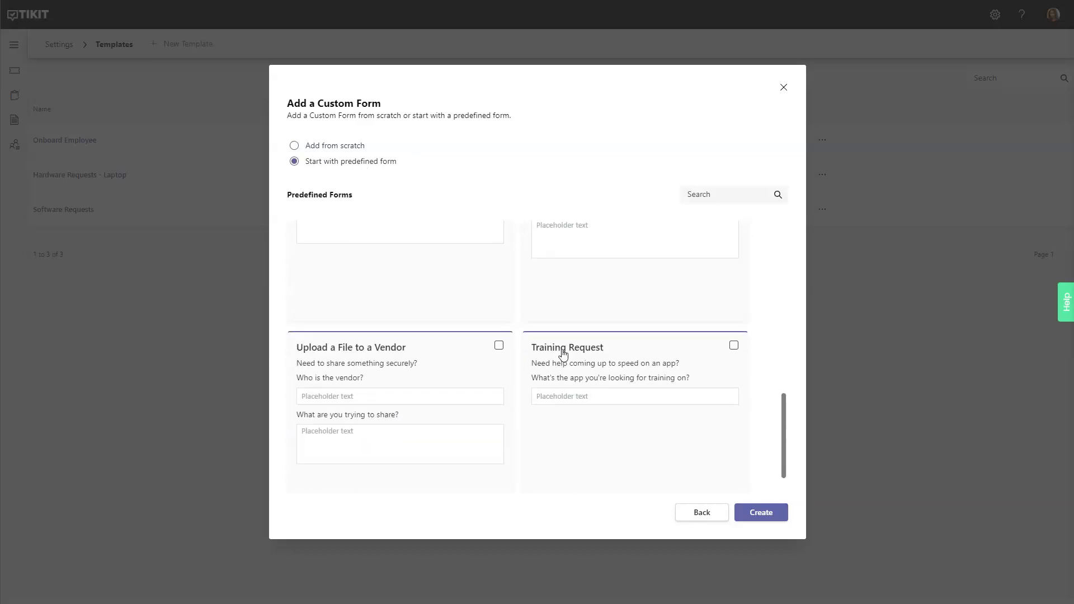
{"action": "scroll", "coordinate": [554, 442], "scroll_direction": "up", "scroll_amount": 6}
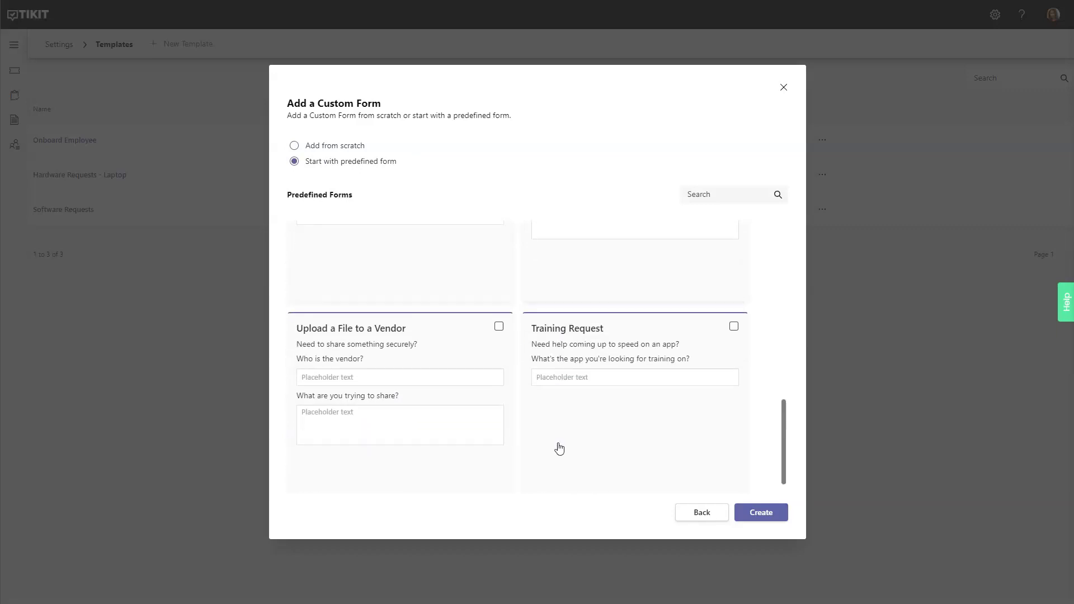
{"action": "scroll", "coordinate": [554, 414], "scroll_direction": "up", "scroll_amount": 2}
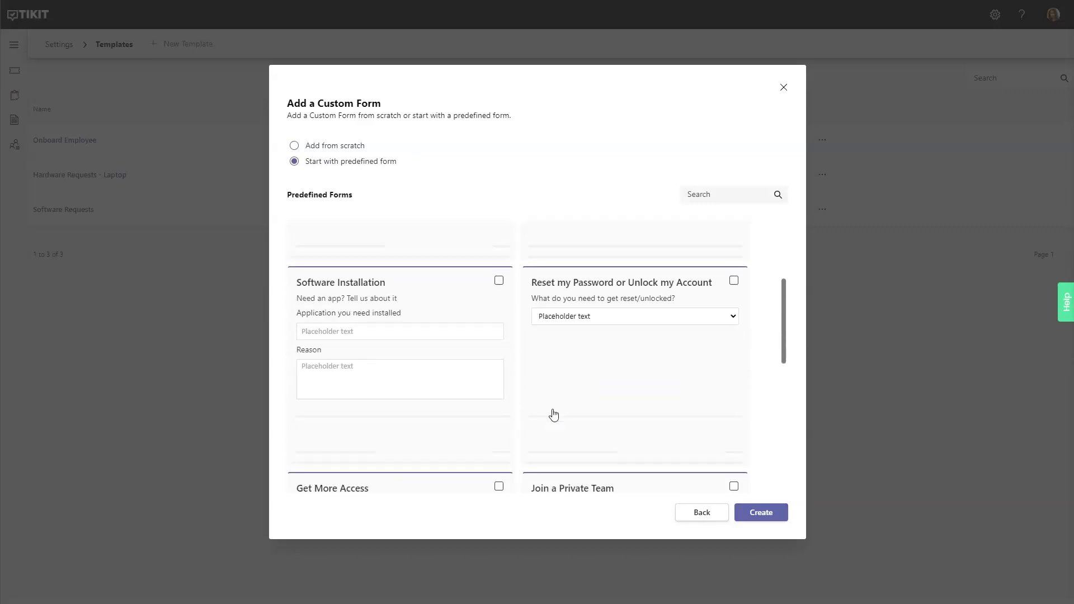
{"action": "left_click", "coordinate": [499, 346]}
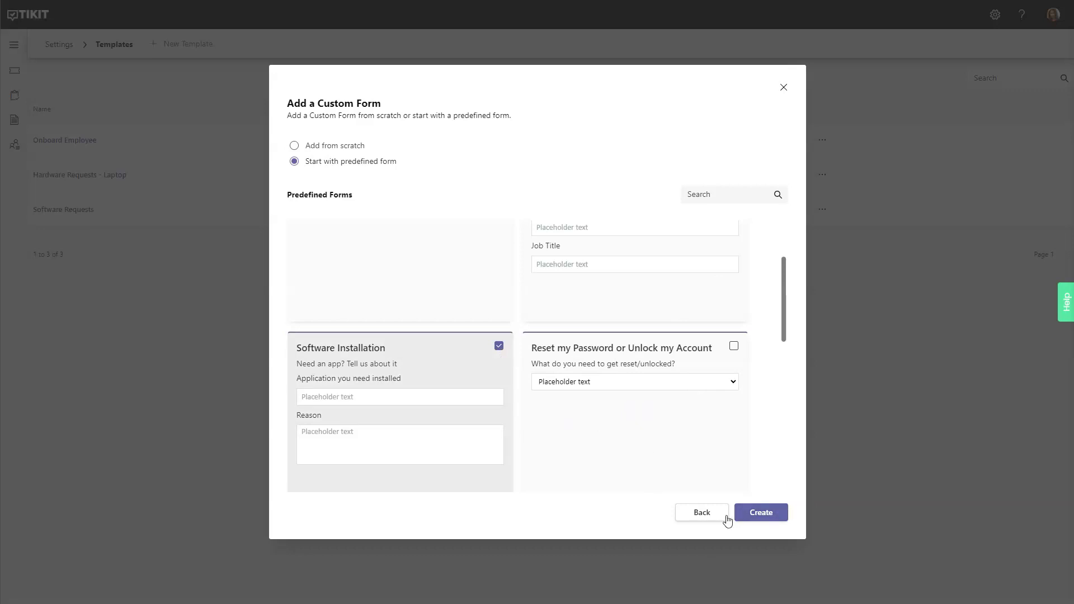
{"action": "left_click", "coordinate": [771, 515]}
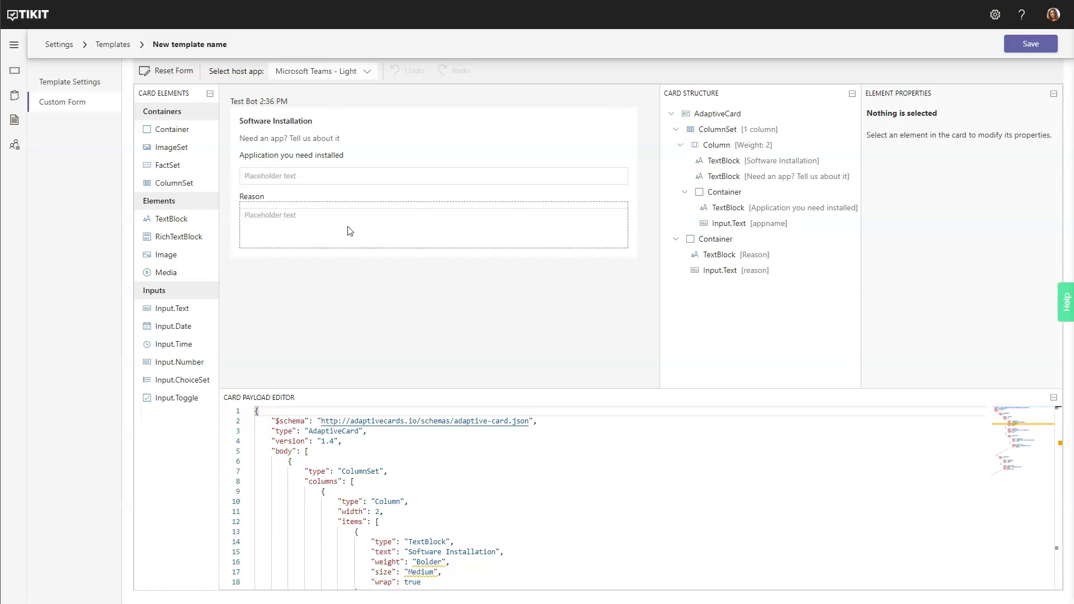
Inspect the properties of the card's text inputs, text blocks and the AdaptiveCard element itself
{"action": "left_click", "coordinate": [362, 231]}
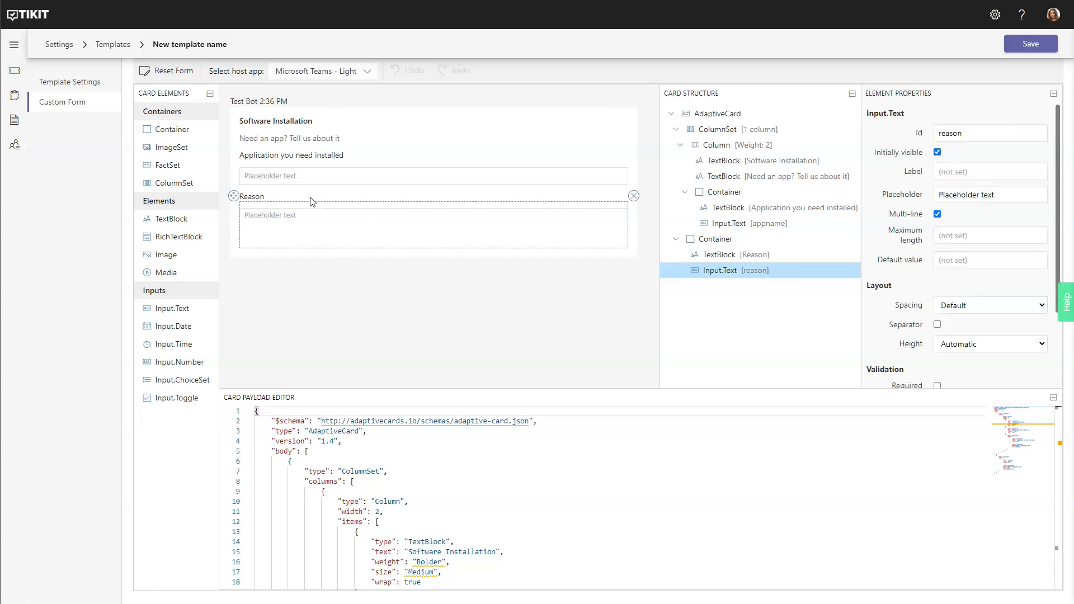
{"action": "left_click", "coordinate": [329, 175]}
{"action": "left_click", "coordinate": [323, 157]}
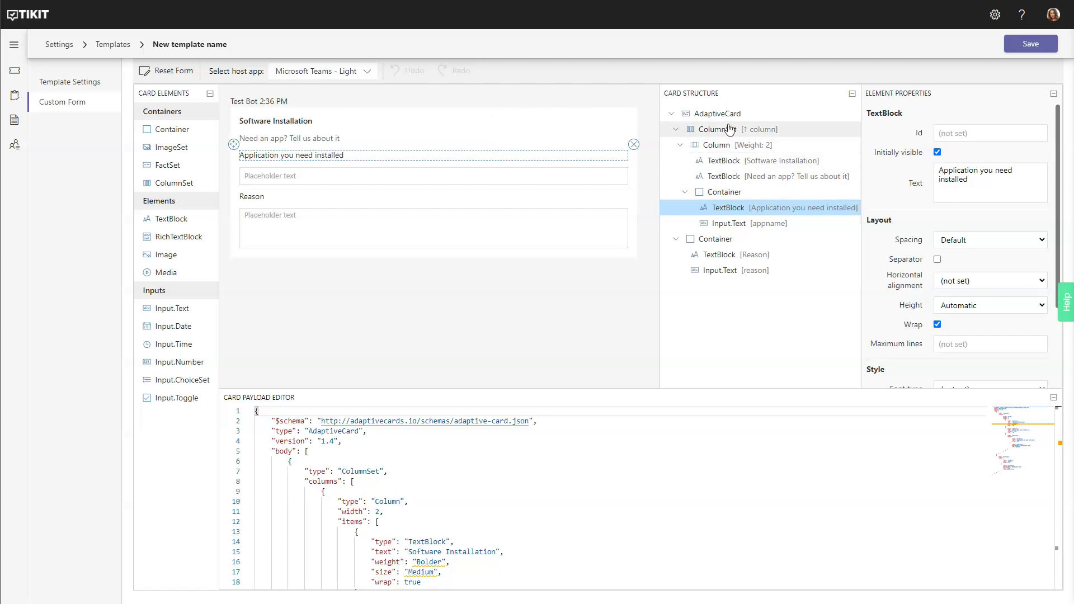
{"action": "left_click", "coordinate": [715, 112]}
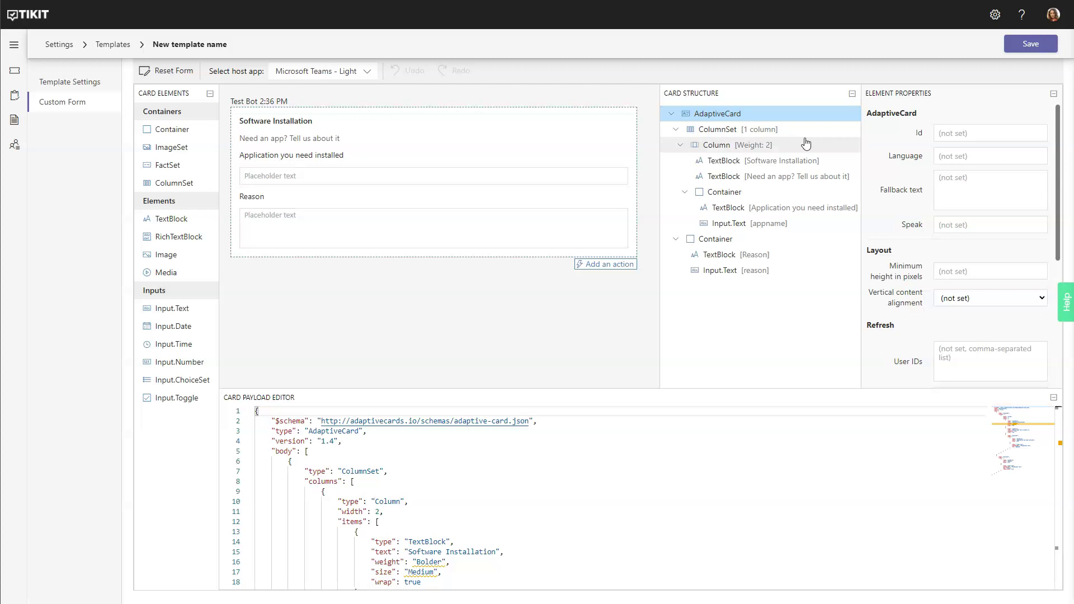
{"action": "left_click", "coordinate": [313, 141]}
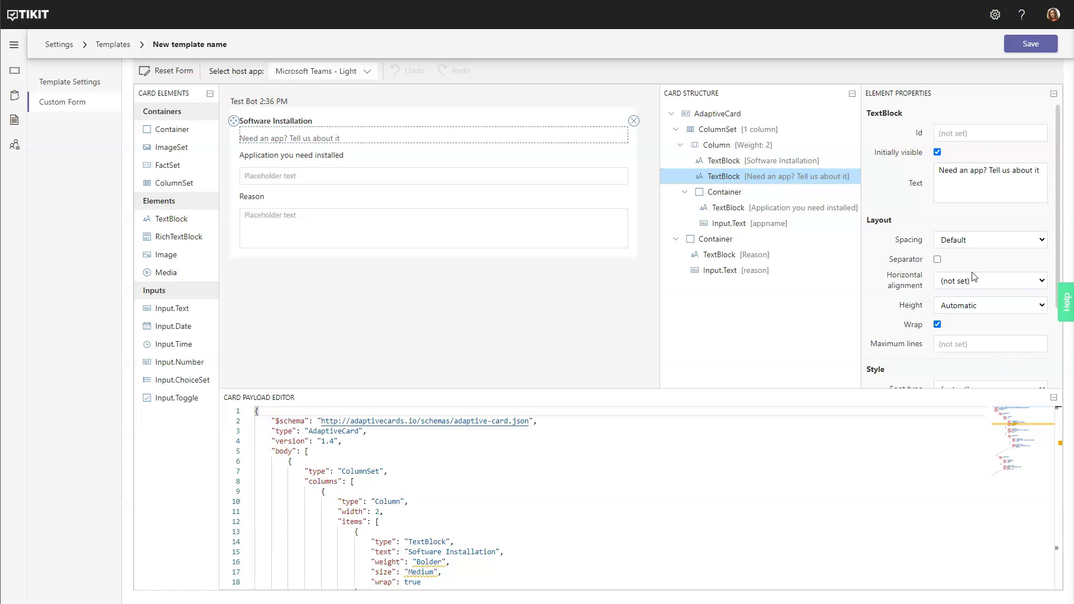
Change the placeholder of the appname text input to "Enter an application name.."
{"action": "left_click", "coordinate": [256, 175]}
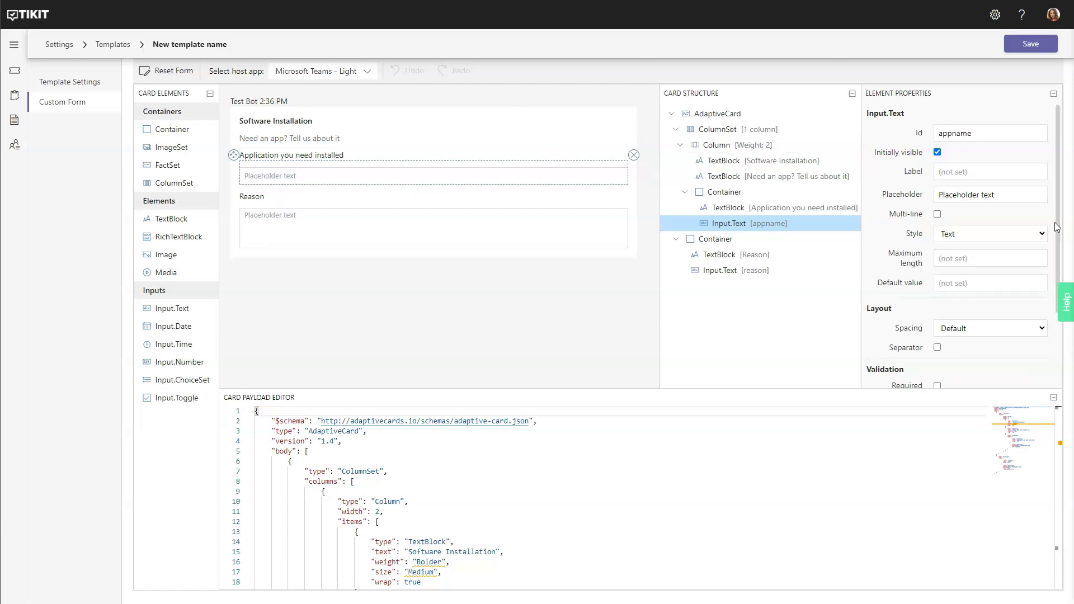
{"action": "left_click", "coordinate": [1003, 192]}
{"action": "triple_click", "coordinate": [1003, 191]}
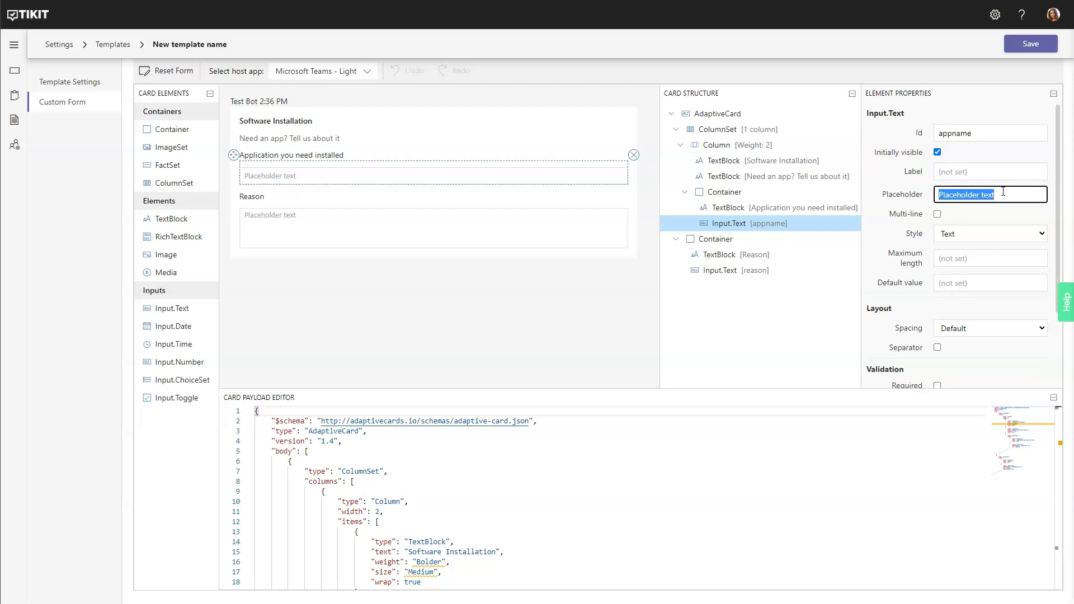
{"action": "type", "text": "Enter an application name"}
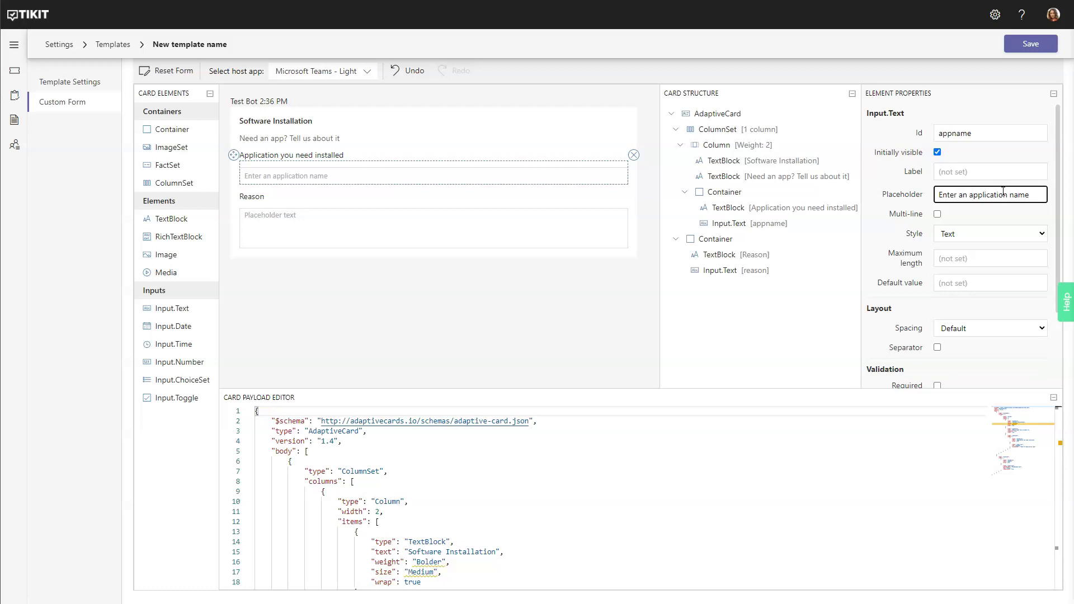
{"action": "type", "text": ".."}
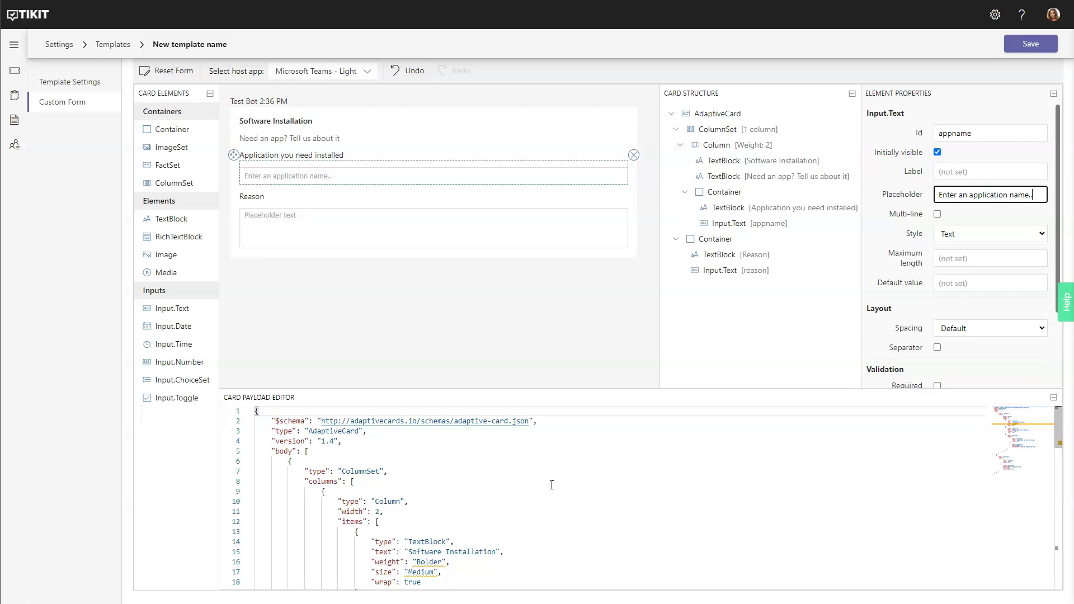
Look over the card's JSON payload and save the new template
{"action": "scroll", "coordinate": [577, 471], "scroll_direction": "down", "scroll_amount": 6}
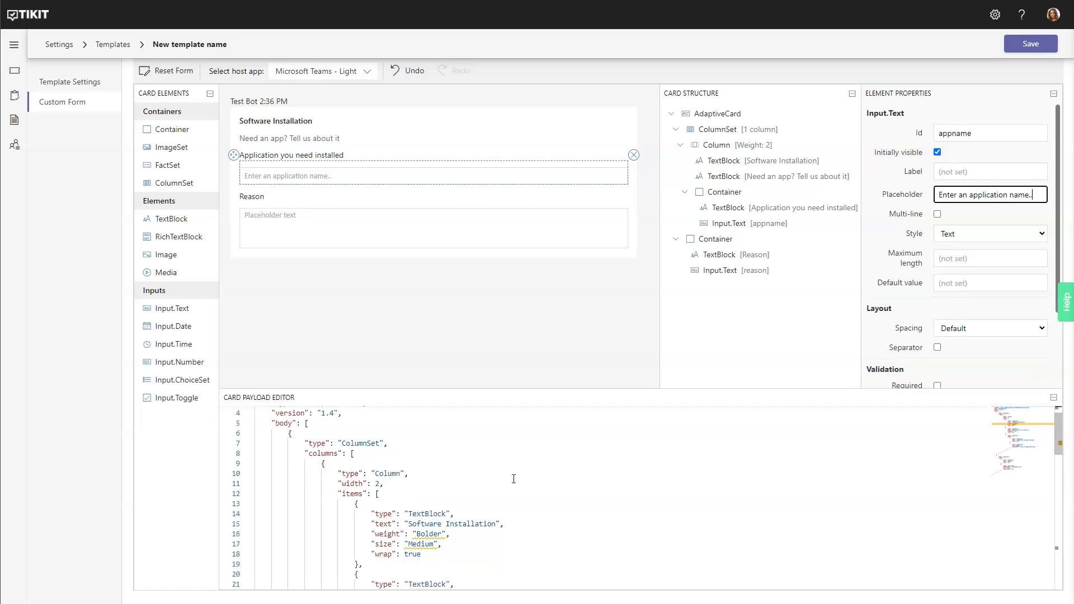
{"action": "scroll", "coordinate": [527, 479], "scroll_direction": "up", "scroll_amount": 4}
{"action": "scroll", "coordinate": [527, 478], "scroll_direction": "up", "scroll_amount": 3}
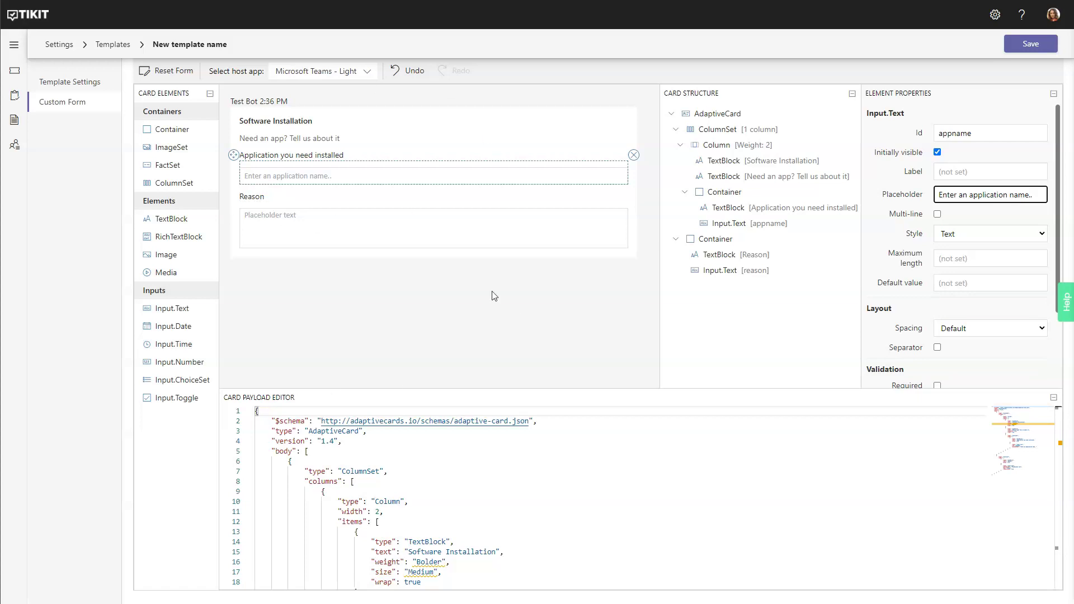
{"action": "left_click", "coordinate": [1037, 45]}
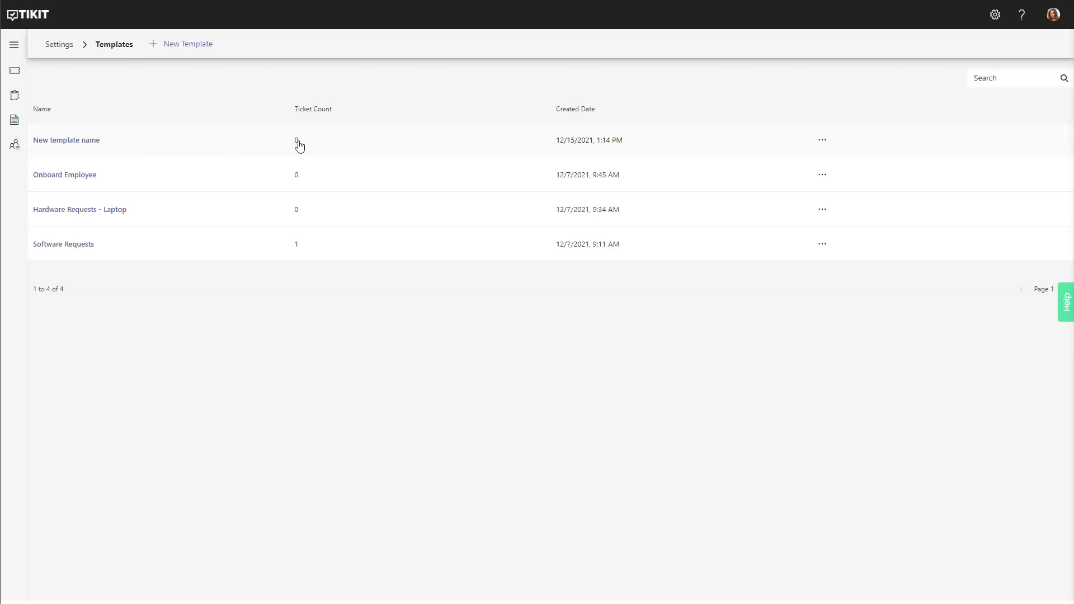
Reopen the template "New template name" and review its custom form and template settings
{"action": "left_click", "coordinate": [59, 141]}
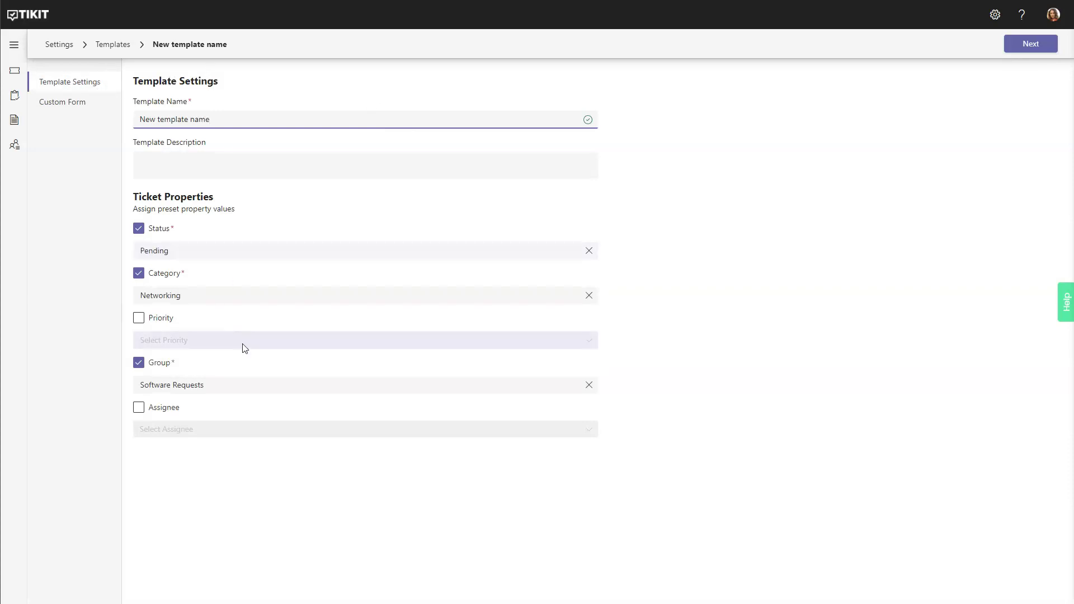
{"action": "left_click", "coordinate": [71, 102]}
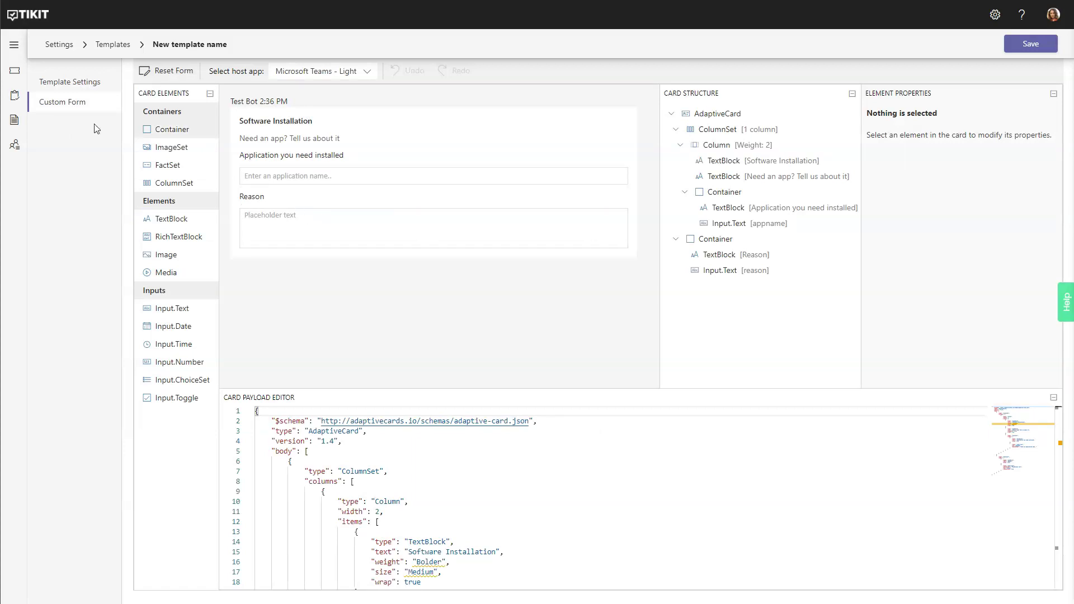
{"action": "left_click", "coordinate": [71, 85]}
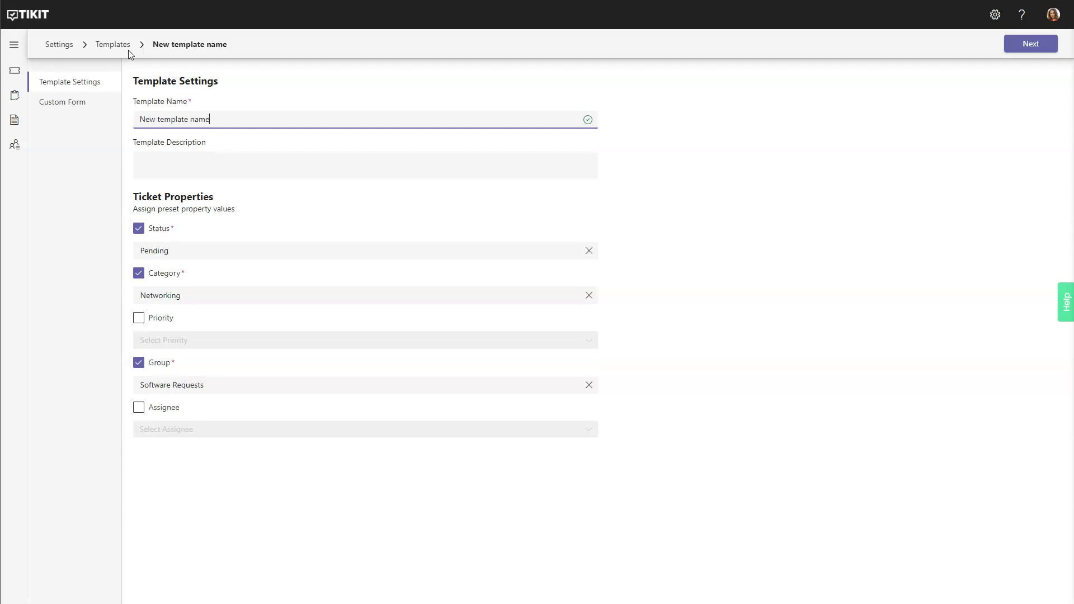
Try assigning "New template name" as the template response of the "software" knowledge entry, and discard the edit
{"action": "left_click", "coordinate": [18, 125]}
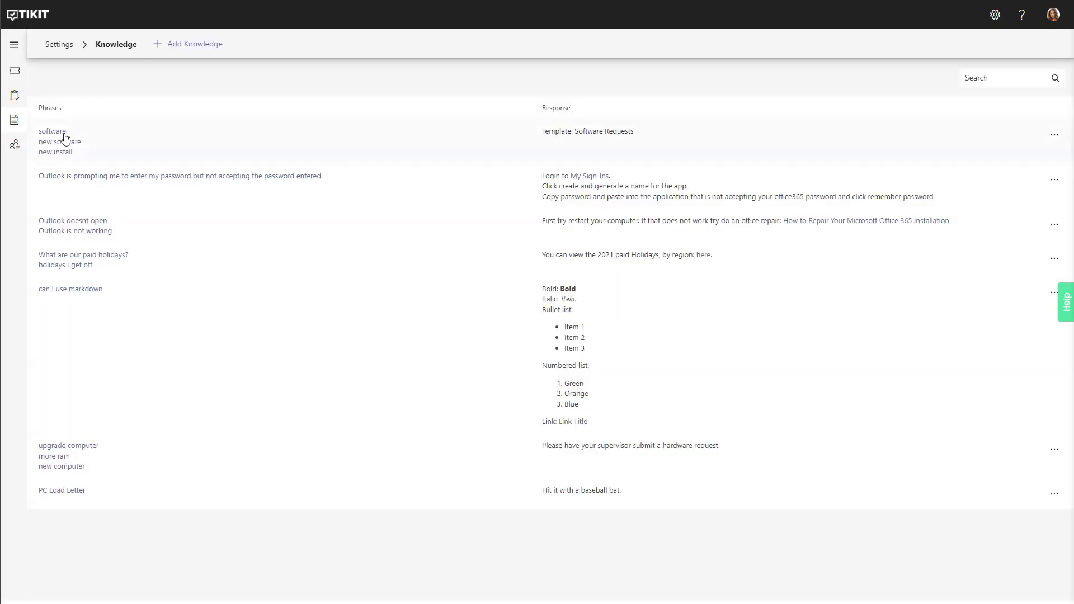
{"action": "left_click", "coordinate": [63, 140]}
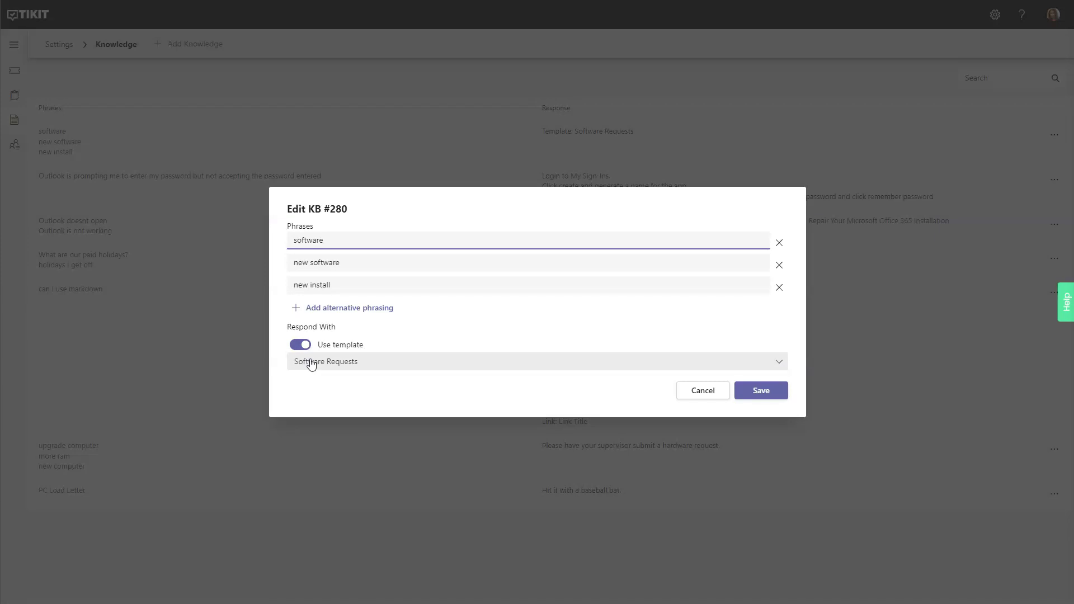
{"action": "left_click", "coordinate": [300, 345]}
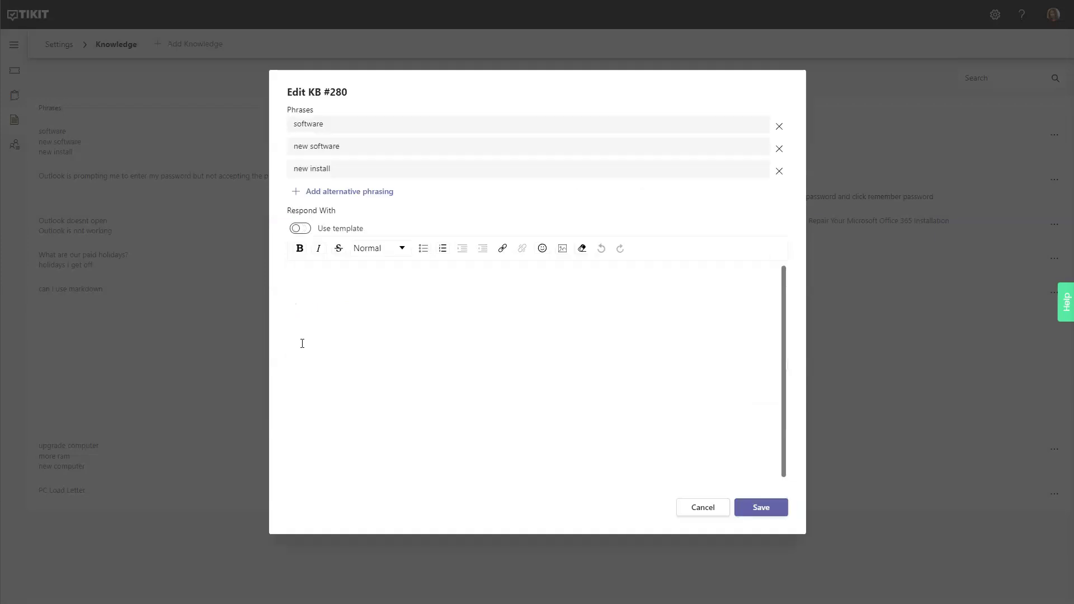
{"action": "left_click", "coordinate": [300, 229]}
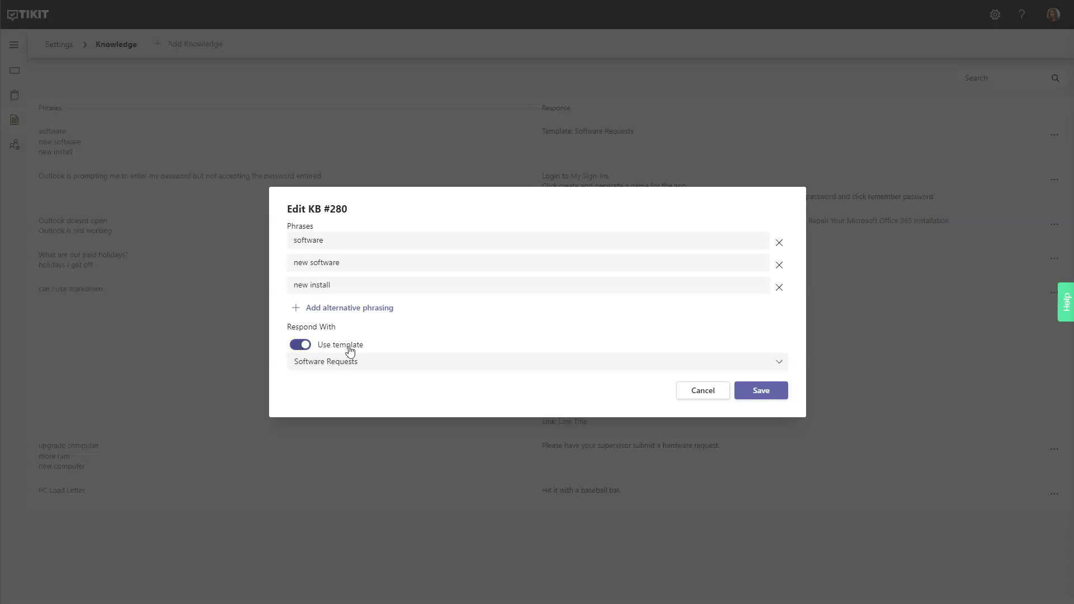
{"action": "left_click", "coordinate": [335, 363]}
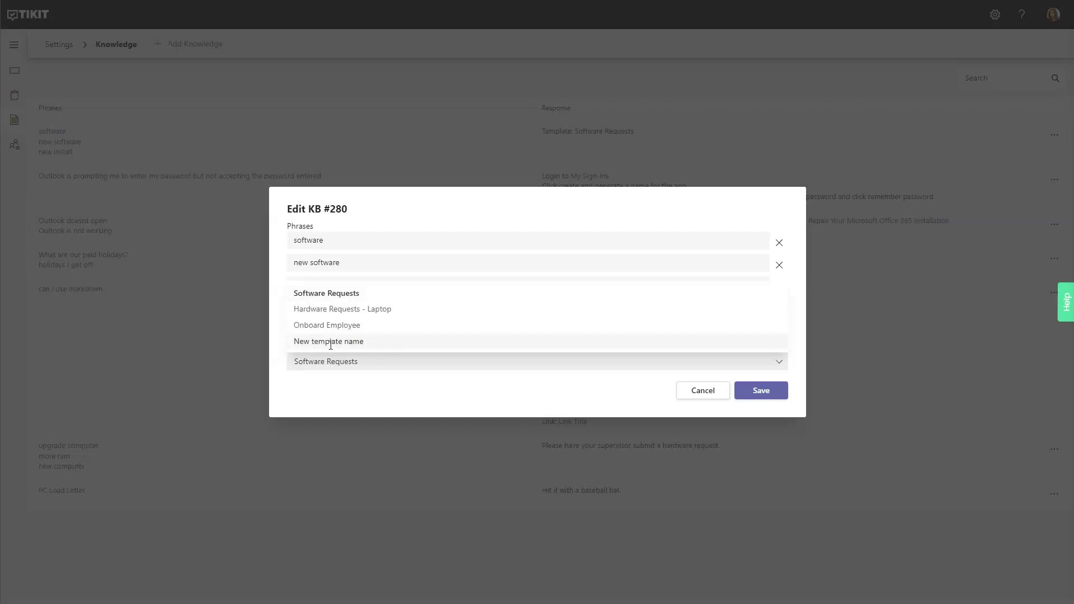
{"action": "left_click", "coordinate": [367, 342]}
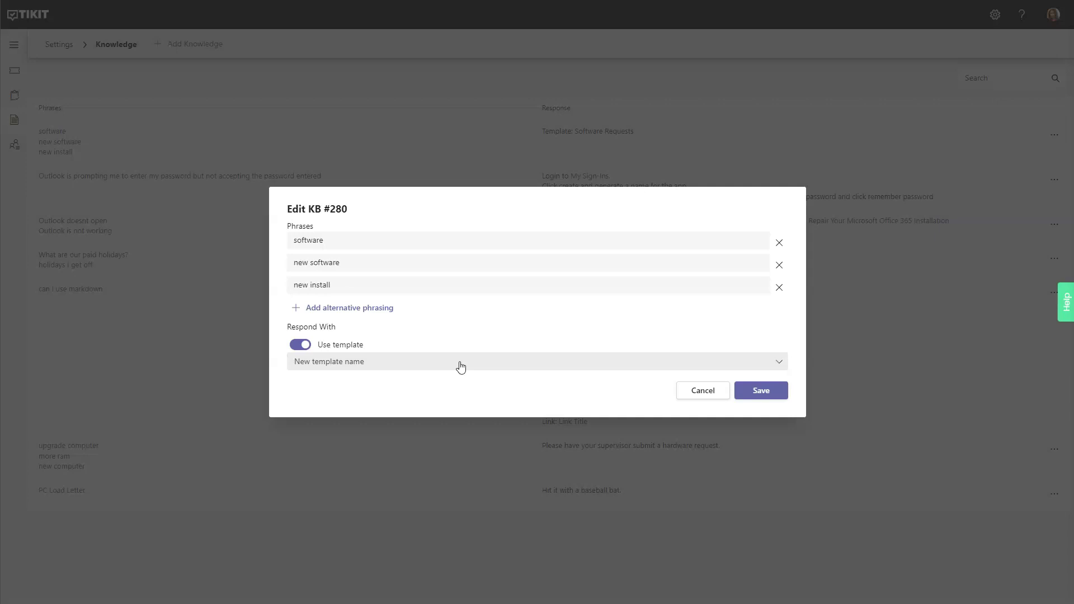
{"action": "left_click", "coordinate": [710, 399]}
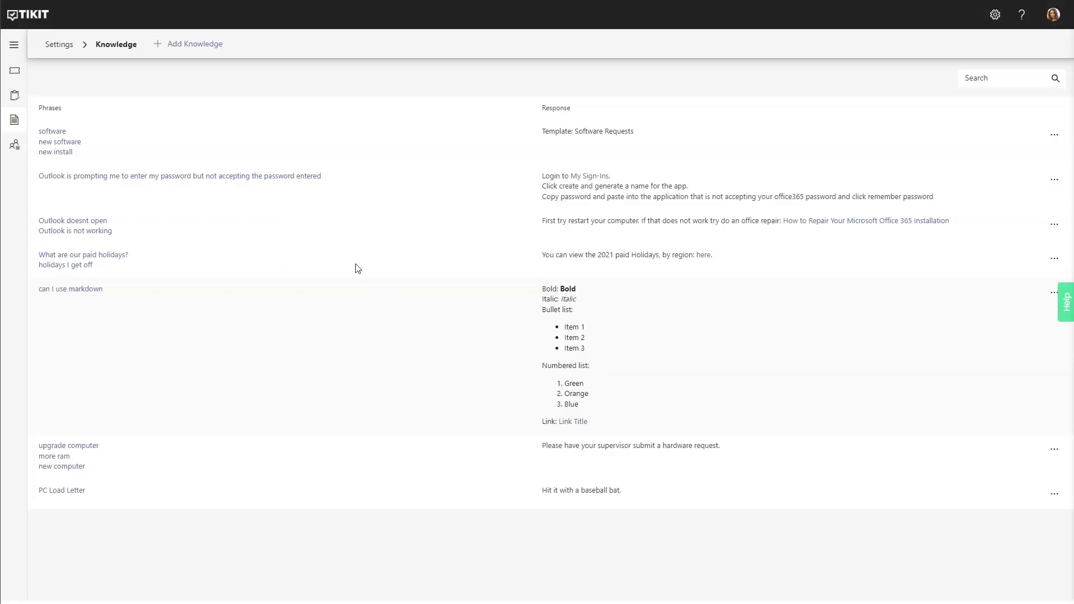
Open the ticket "New mouse needed." and choose "New template name" as the template to apply
{"action": "left_click", "coordinate": [15, 72]}
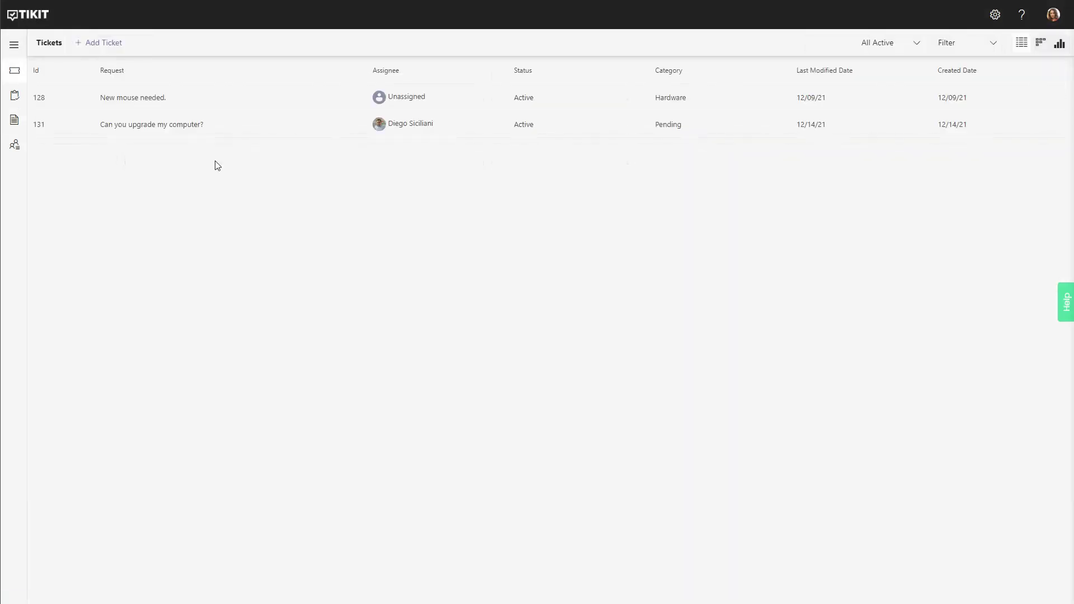
{"action": "left_click", "coordinate": [125, 101]}
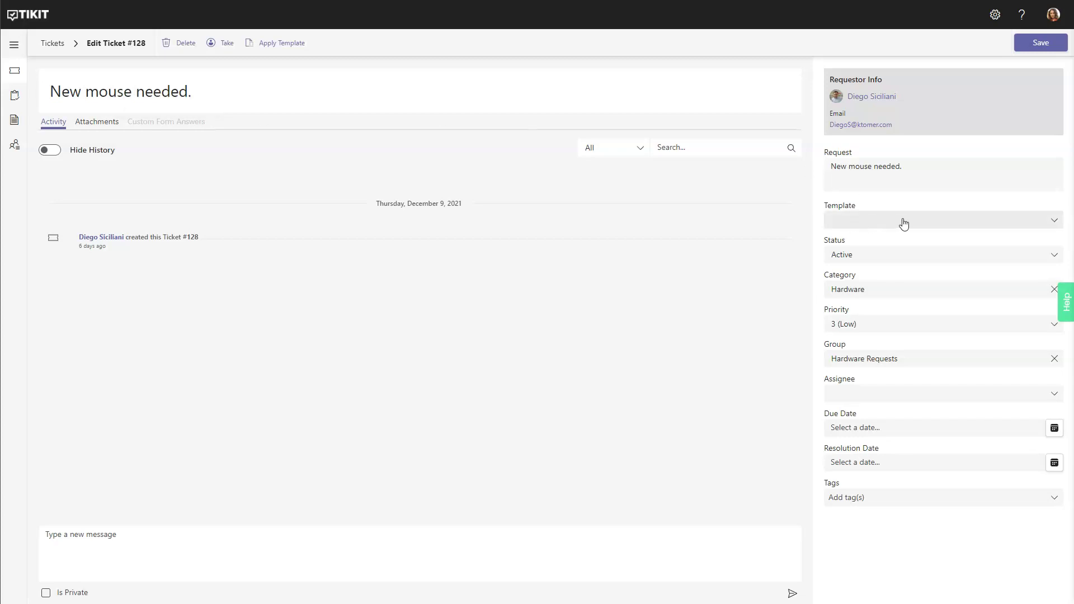
{"action": "left_click", "coordinate": [283, 43]}
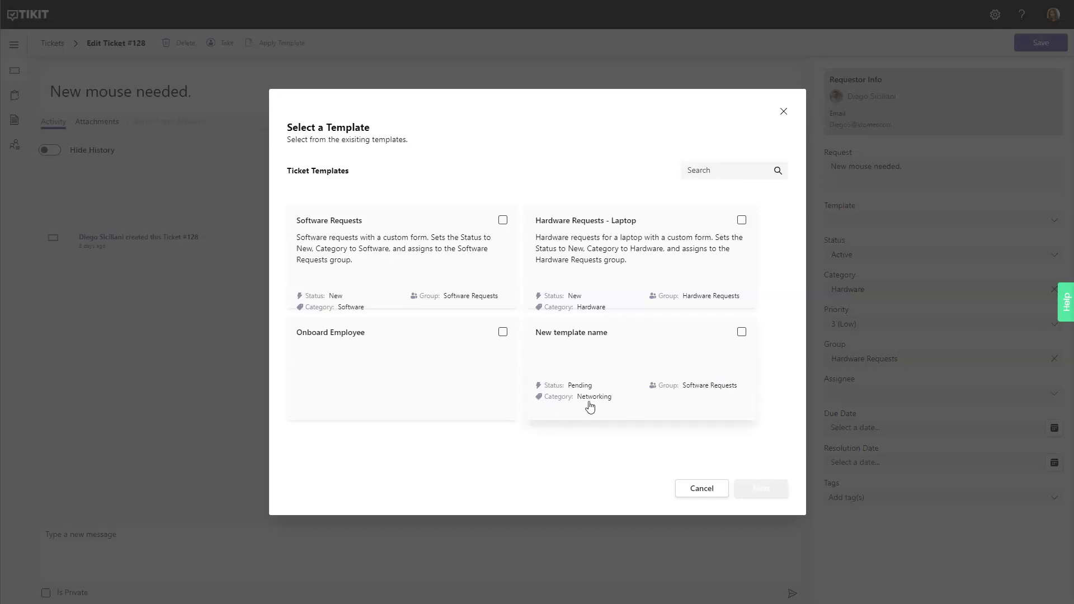
{"action": "left_click", "coordinate": [742, 332]}
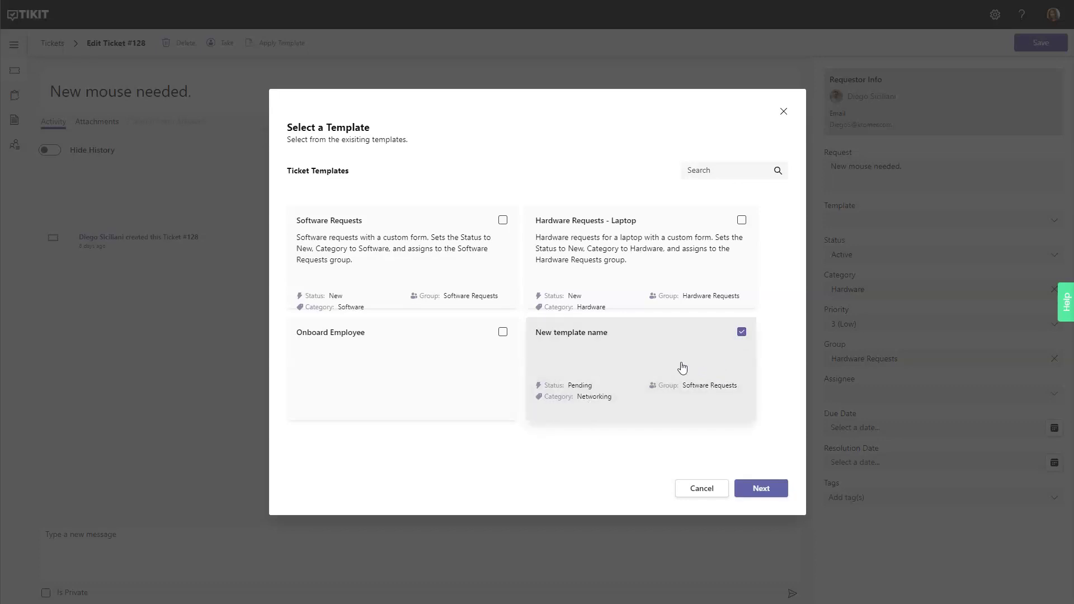
{"action": "left_click", "coordinate": [776, 493]}
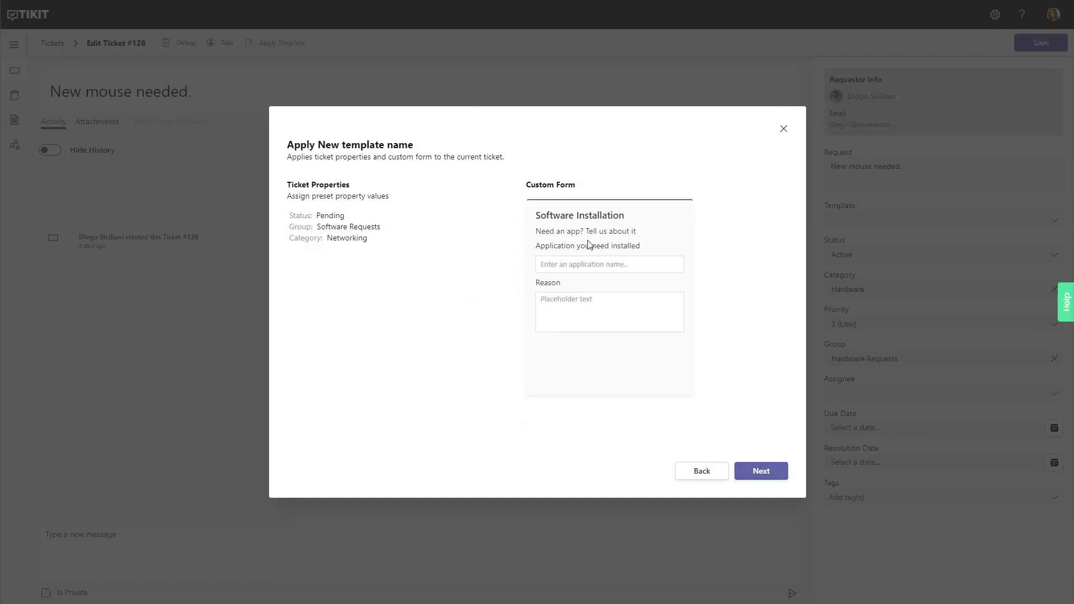
Apply the template with its custom form sent to the requester, and open the ticket's custom form answers
{"action": "left_click", "coordinate": [772, 472]}
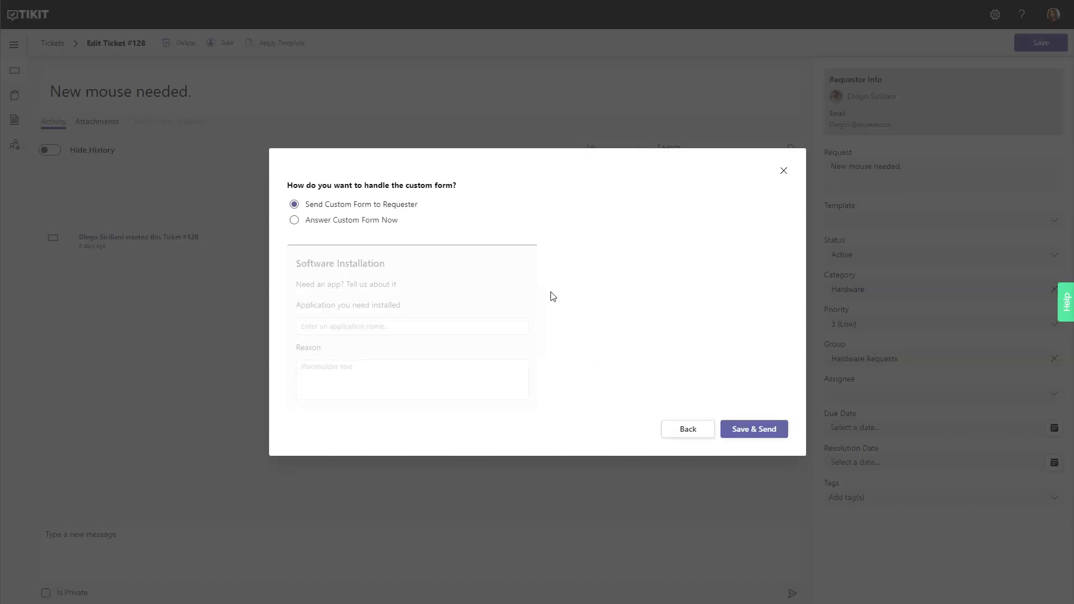
{"action": "left_click", "coordinate": [295, 220]}
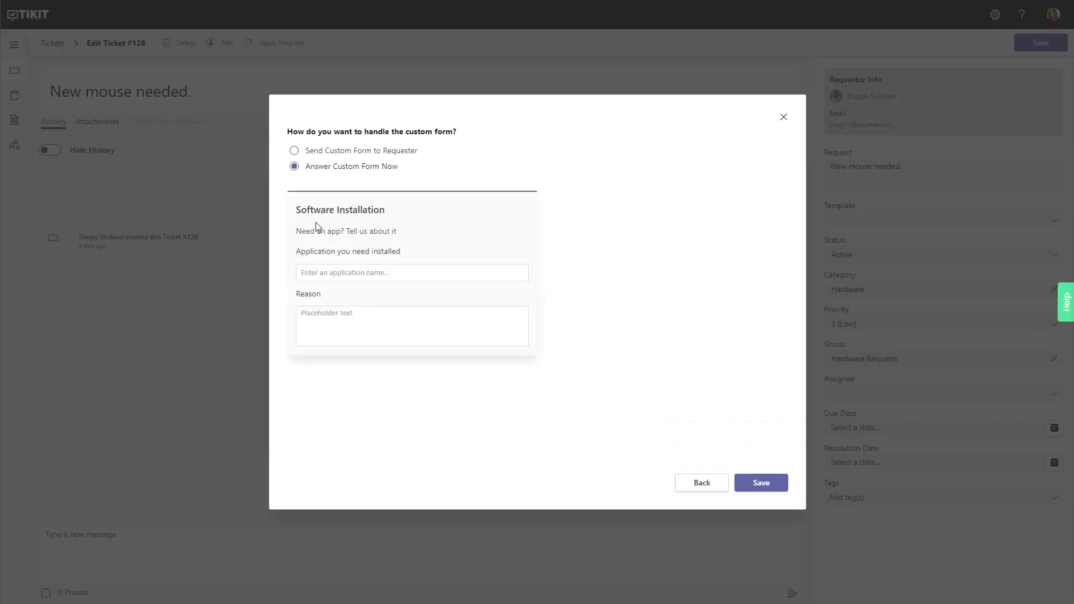
{"action": "left_click", "coordinate": [343, 153]}
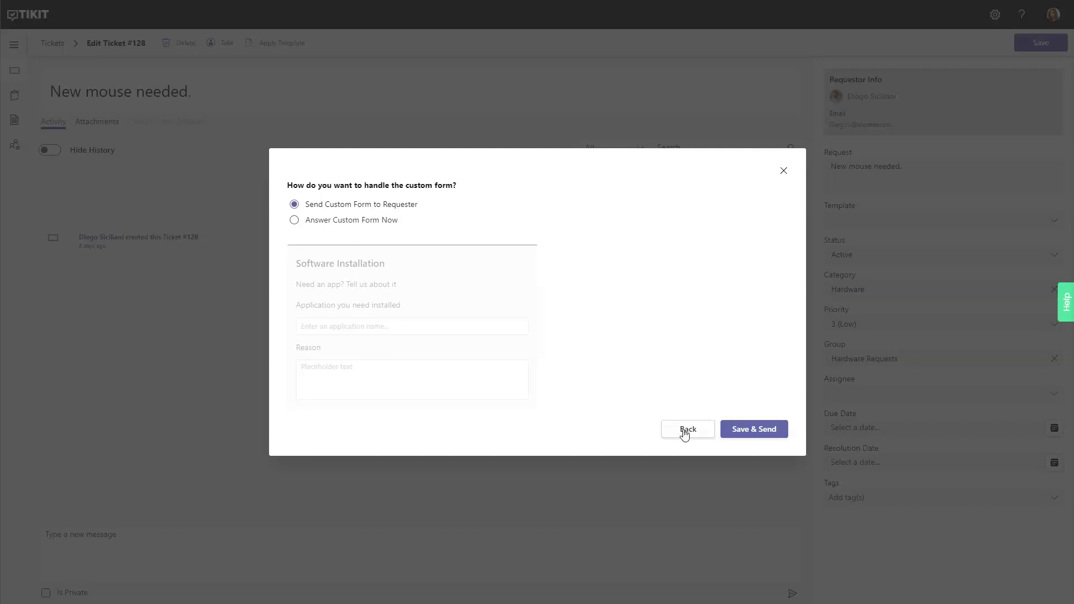
{"action": "left_click", "coordinate": [762, 432]}
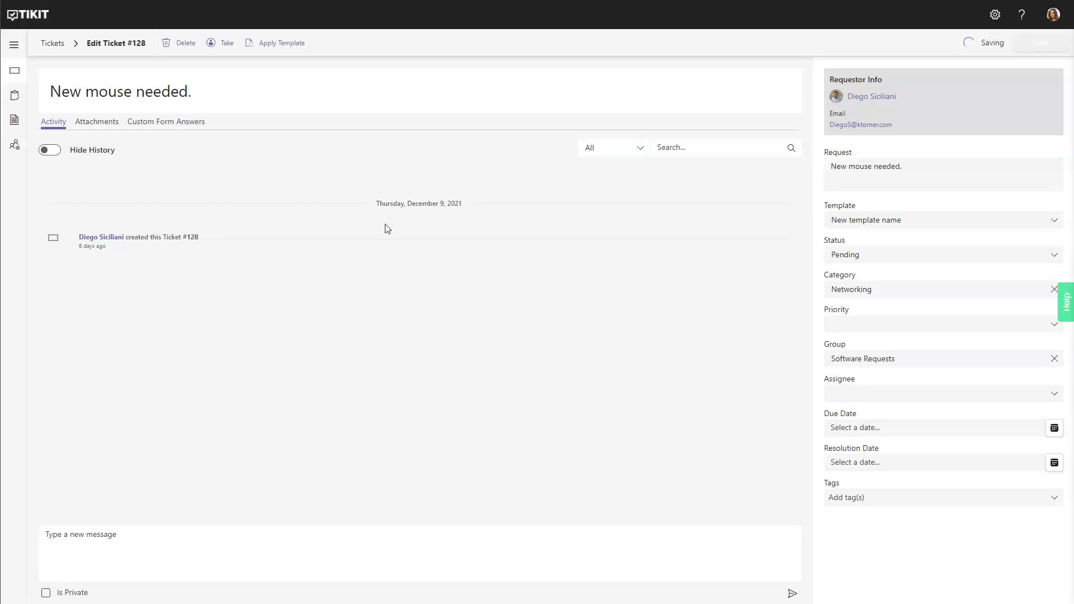
{"action": "left_click", "coordinate": [164, 125]}
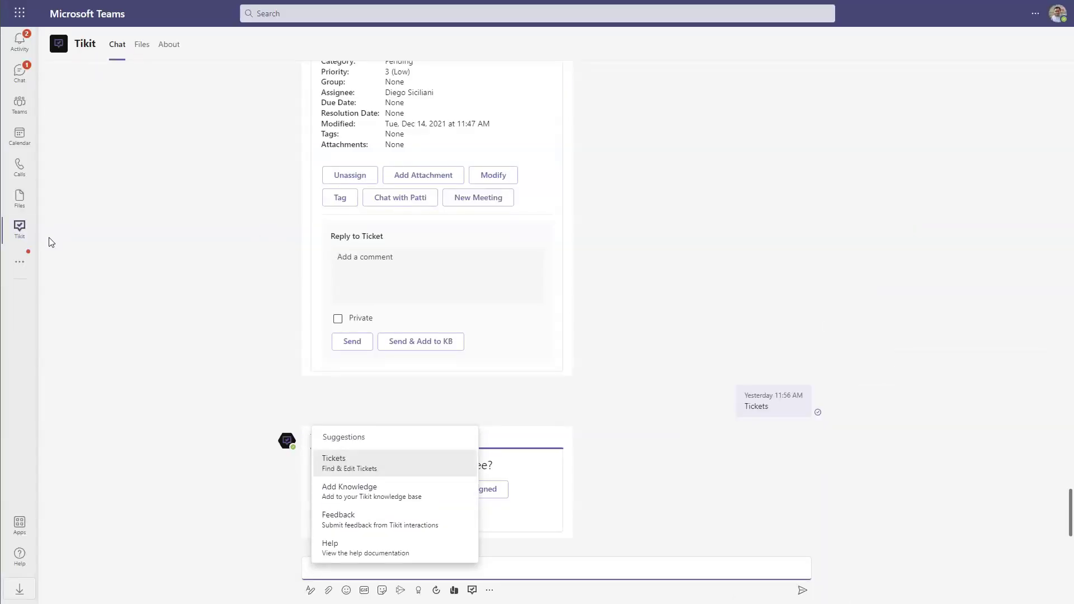
Open the HelpBot chat in Microsoft Teams and look over the Software Installation form and ticket update
{"action": "left_click", "coordinate": [19, 262]}
{"action": "left_click", "coordinate": [62, 203]}
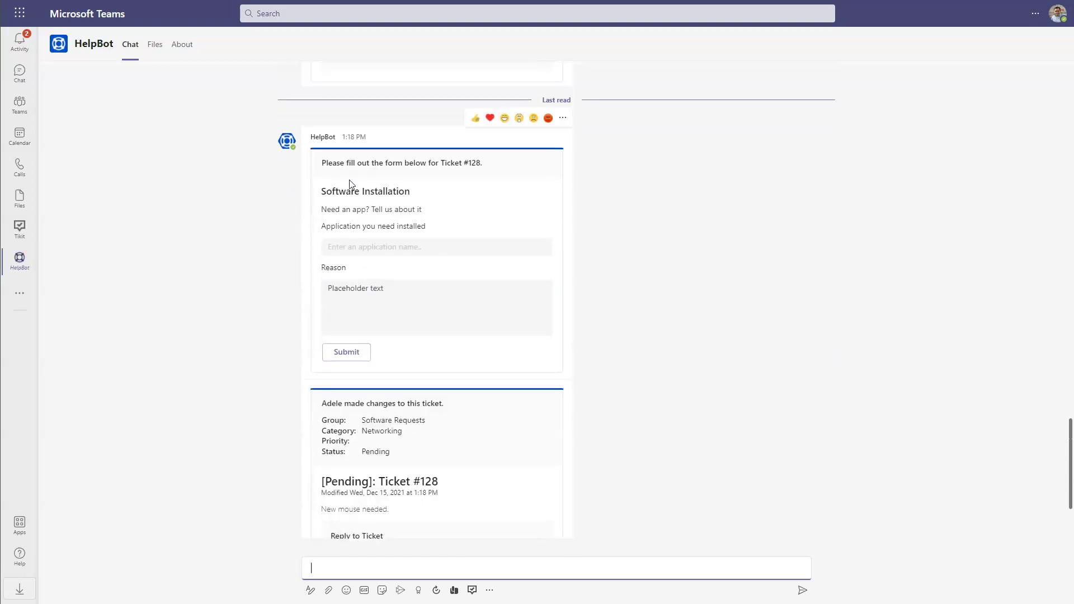
{"action": "scroll", "coordinate": [443, 307], "scroll_direction": "down", "scroll_amount": 2}
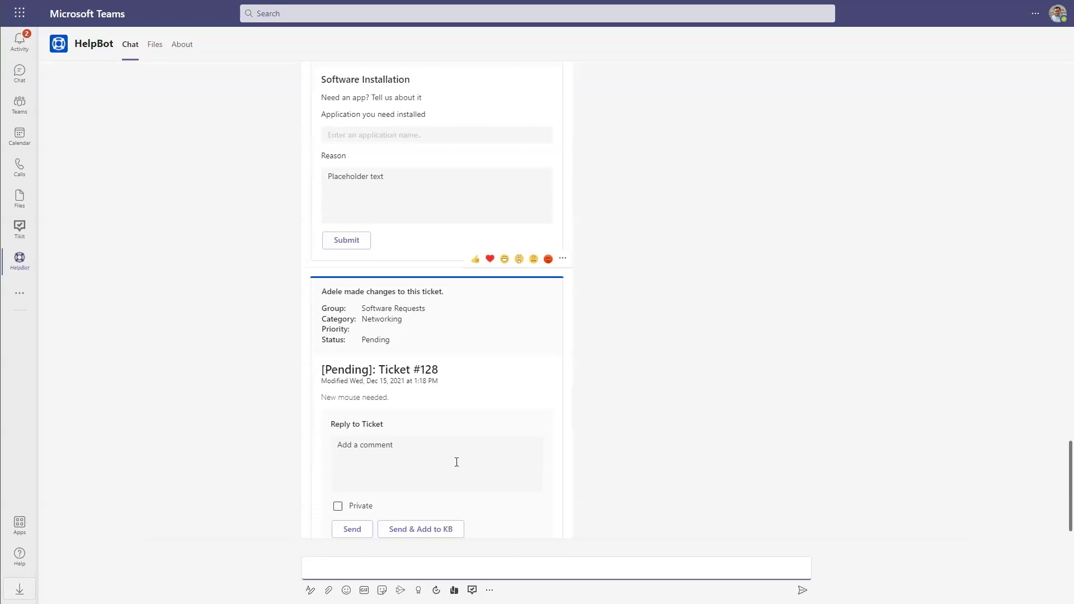
Submit the Software Installation form with "Outlook" as the application and "For email" as the reason
{"action": "scroll", "coordinate": [456, 461], "scroll_direction": "up", "scroll_amount": 2}
{"action": "left_click", "coordinate": [427, 245]}
{"action": "type", "text": "Outlook"}
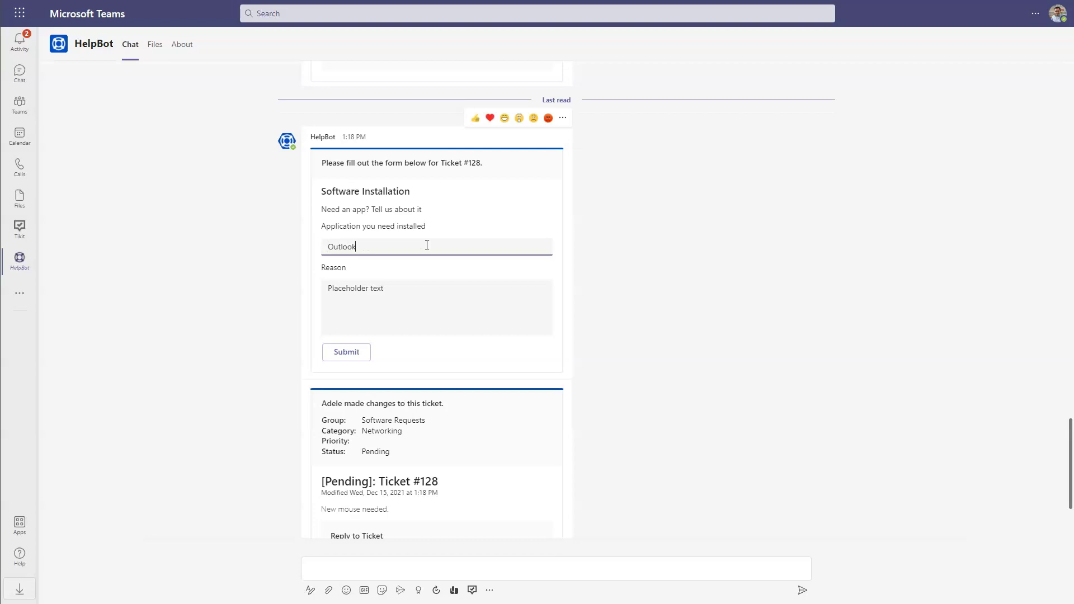
{"action": "left_click", "coordinate": [420, 295]}
{"action": "type", "text": "For email"}
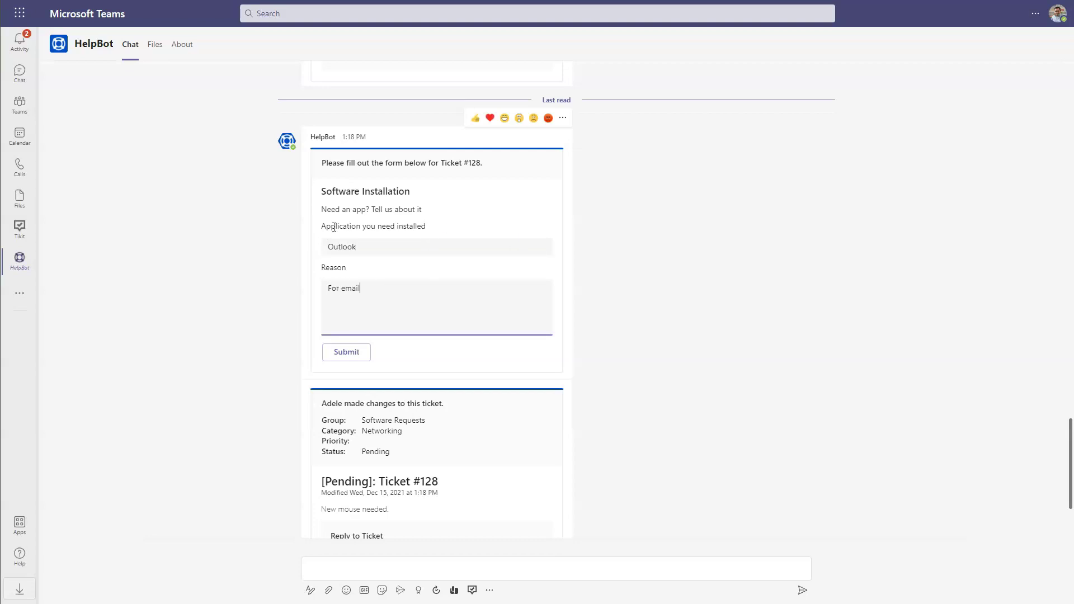
{"action": "left_click", "coordinate": [346, 353]}
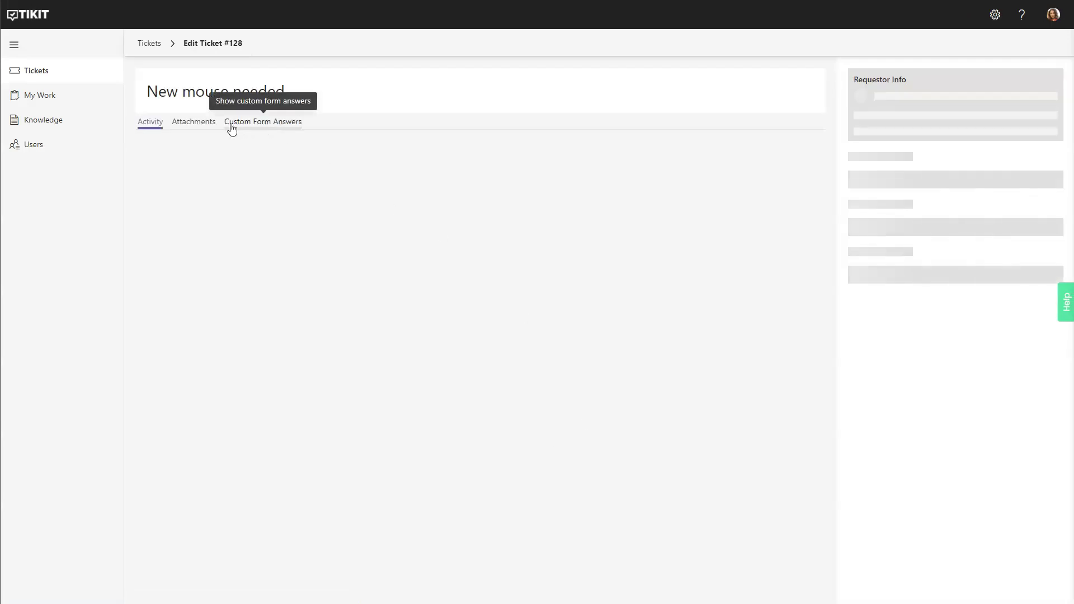
Review the submitted custom form answers on the ticket in Tikit and look over the templates available to apply
{"action": "left_click", "coordinate": [276, 124]}
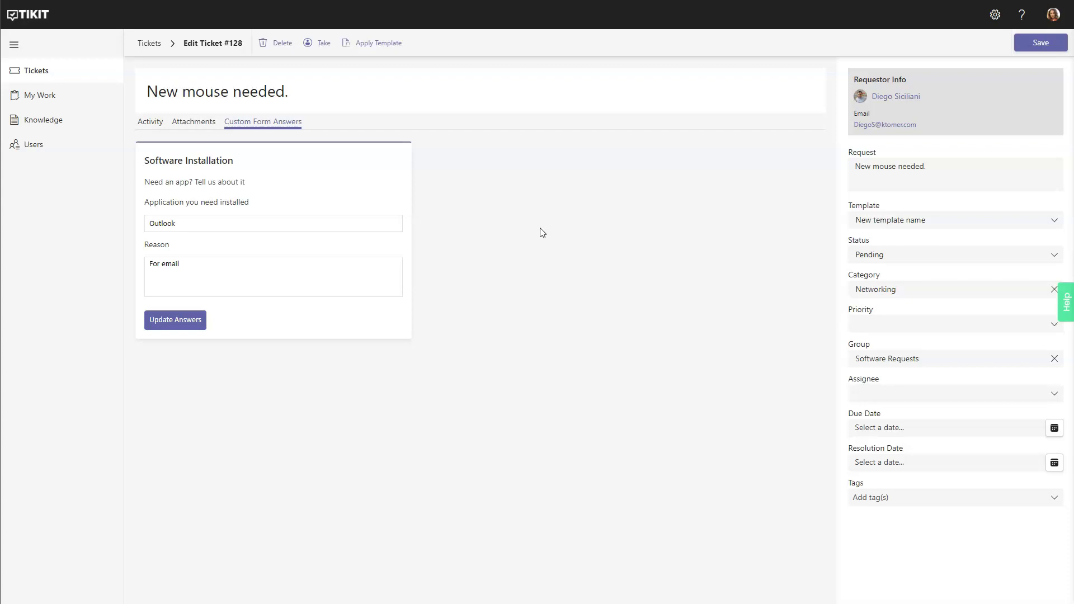
{"action": "left_click", "coordinate": [379, 47]}
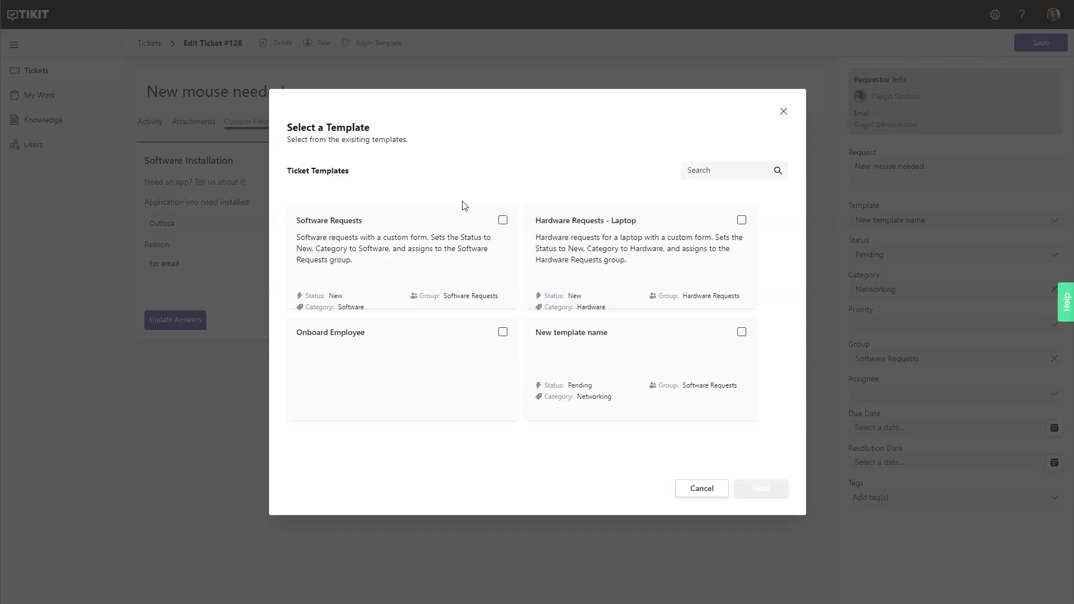
{"action": "left_click", "coordinate": [694, 489]}
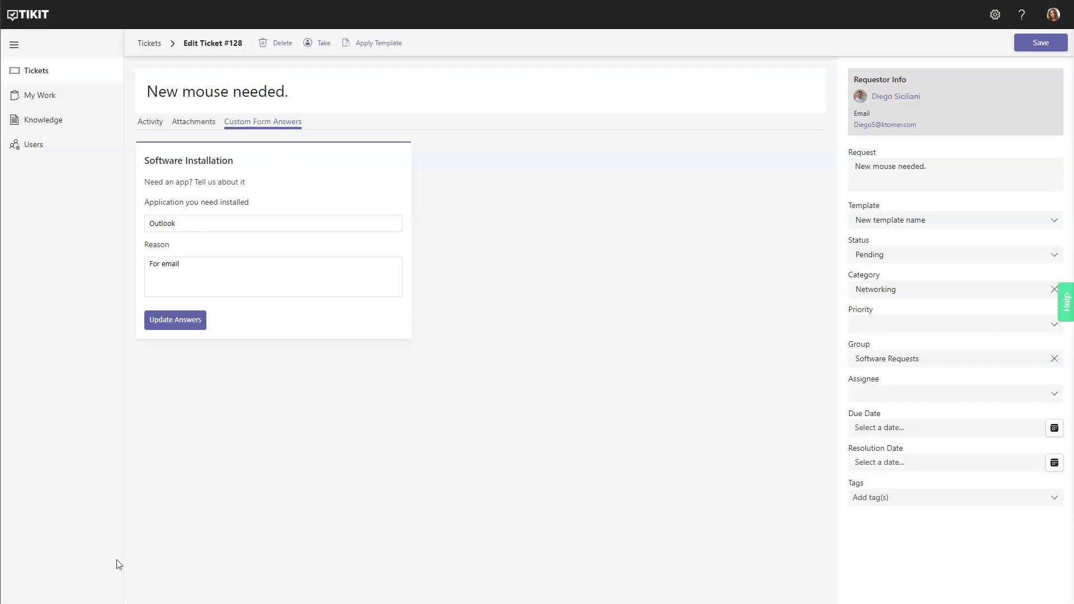